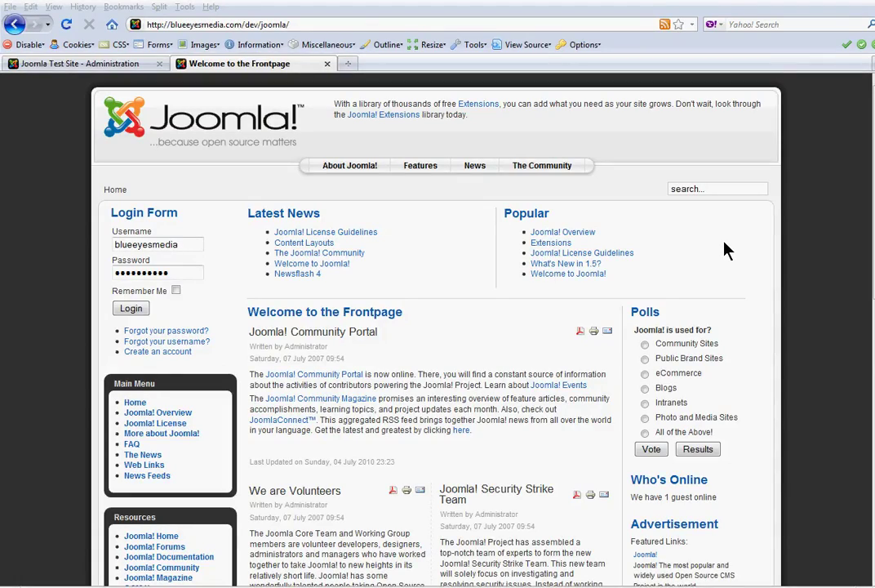
# Step: Log in with the admin account, replacing the saved username and entering the account password
pyautogui.click(170, 241)
pyautogui.click(177, 247)
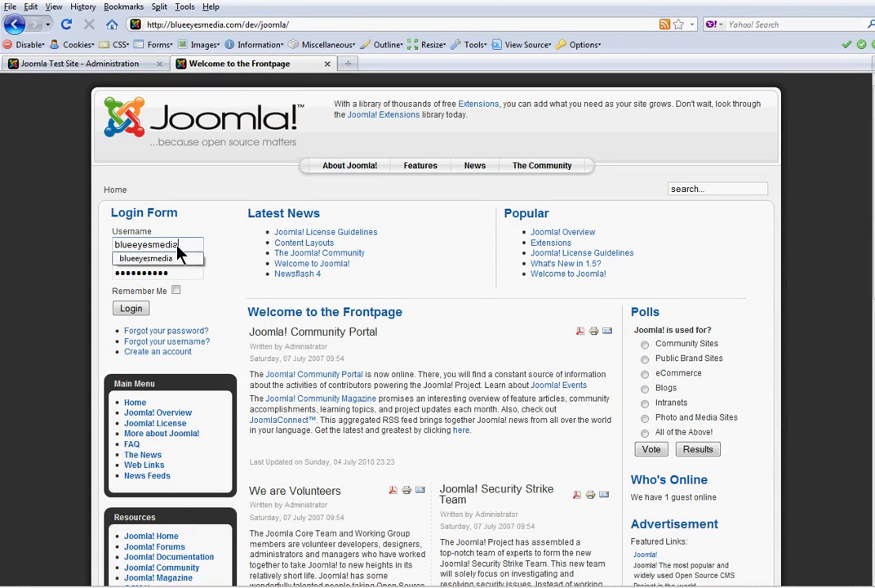
pyautogui.moveTo(178, 247); pyautogui.dragTo(59, 253)
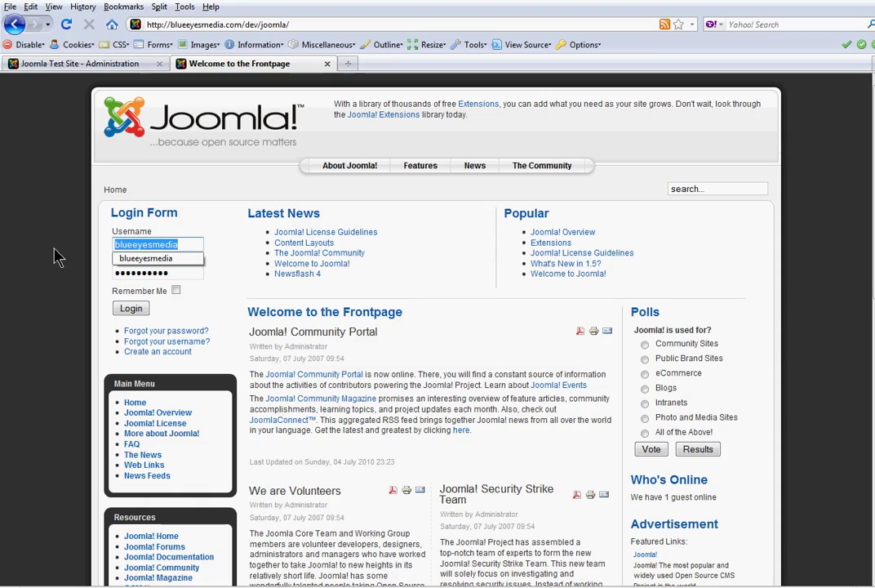
pyautogui.write('admin')
pyautogui.press('Tab')
pyautogui.write('••••')
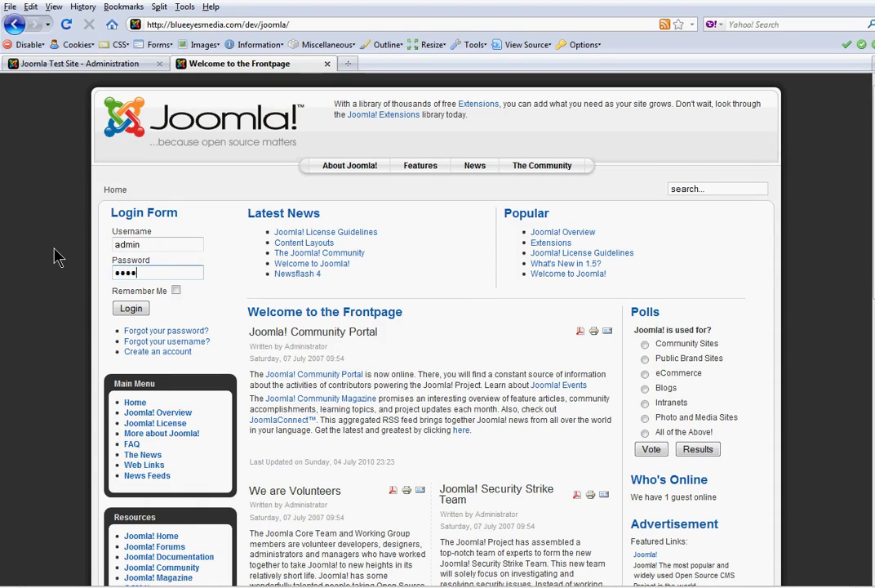
pyautogui.click(128, 309)
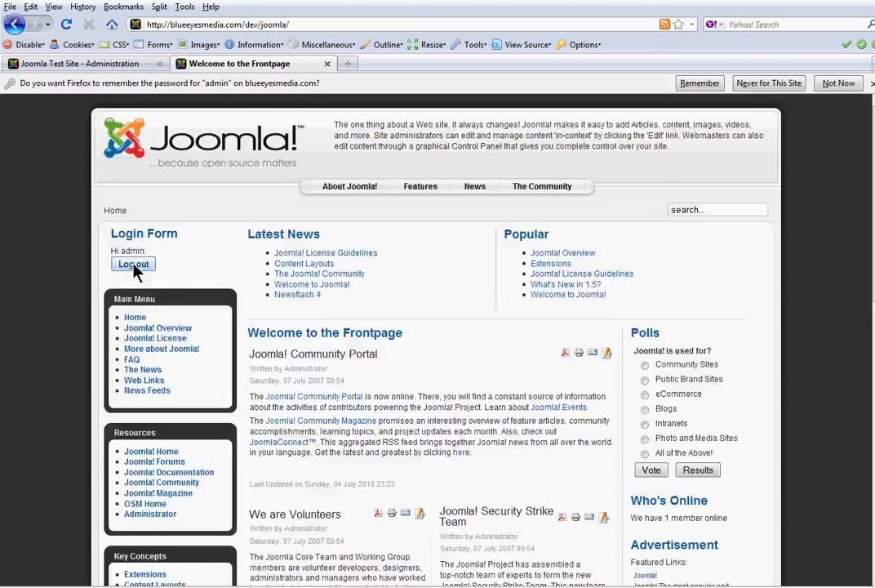
# Step: Go to The Community page from the top menu to show The Joomla! Community article
pyautogui.scroll(-15, 682, 256)
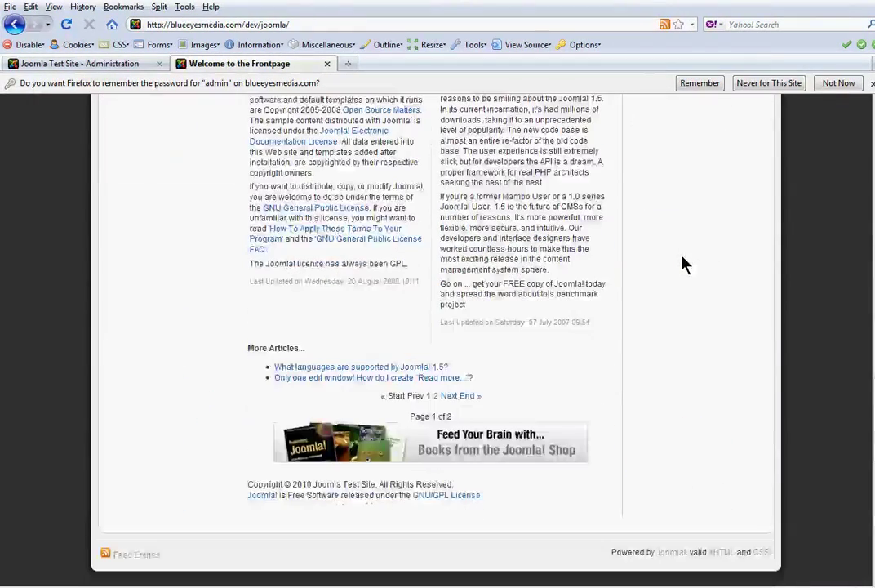
pyautogui.scroll(15, 694, 474)
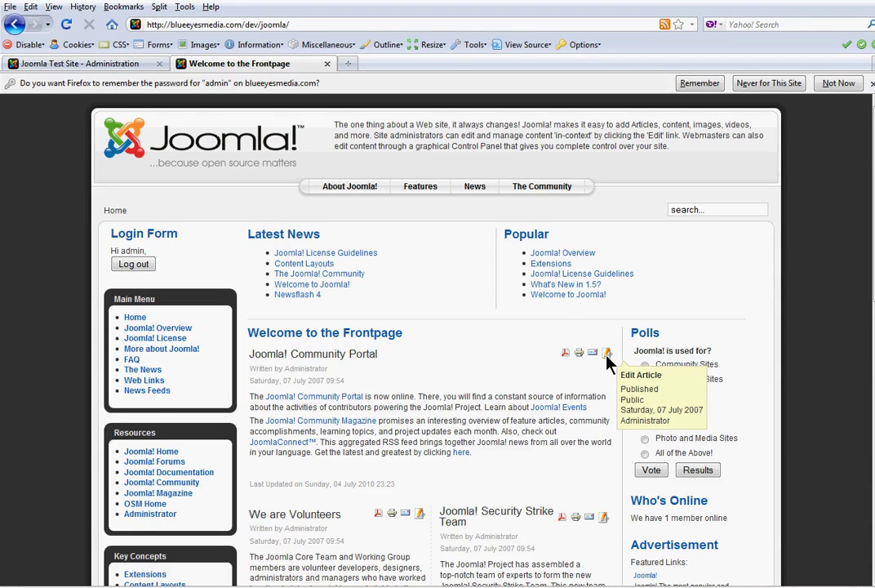
pyautogui.click(553, 190)
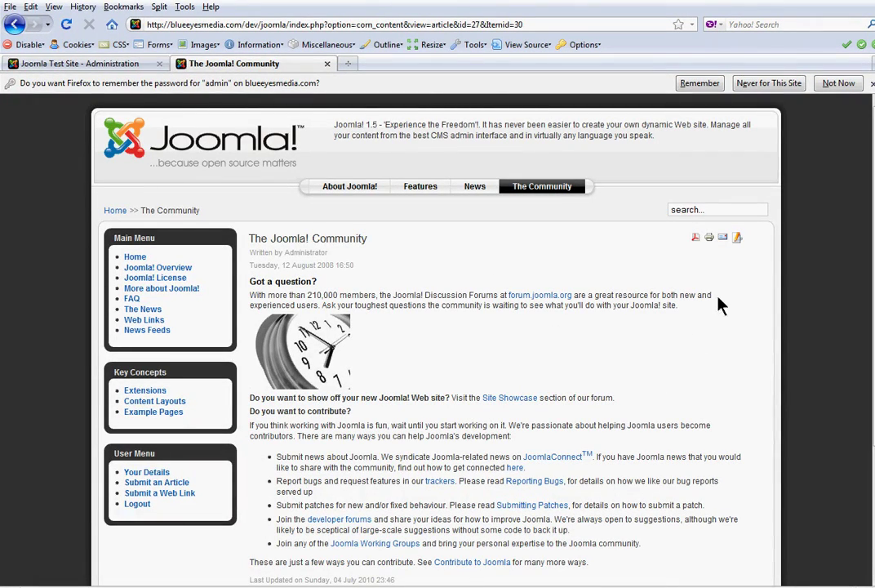
# Step: Edit the article, change its title to 'Joomla Tutorial Page', and save it
pyautogui.click(737, 243)
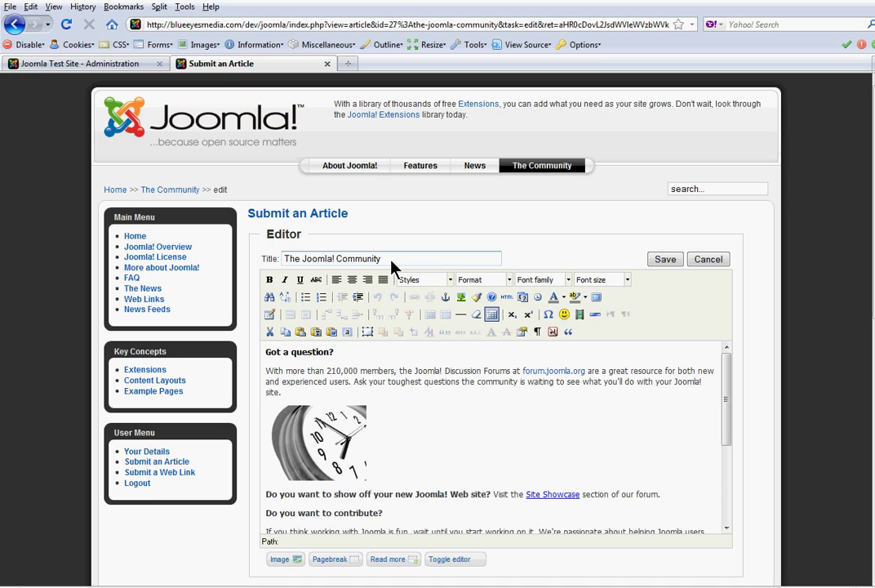
pyautogui.moveTo(383, 262); pyautogui.dragTo(126, 282)
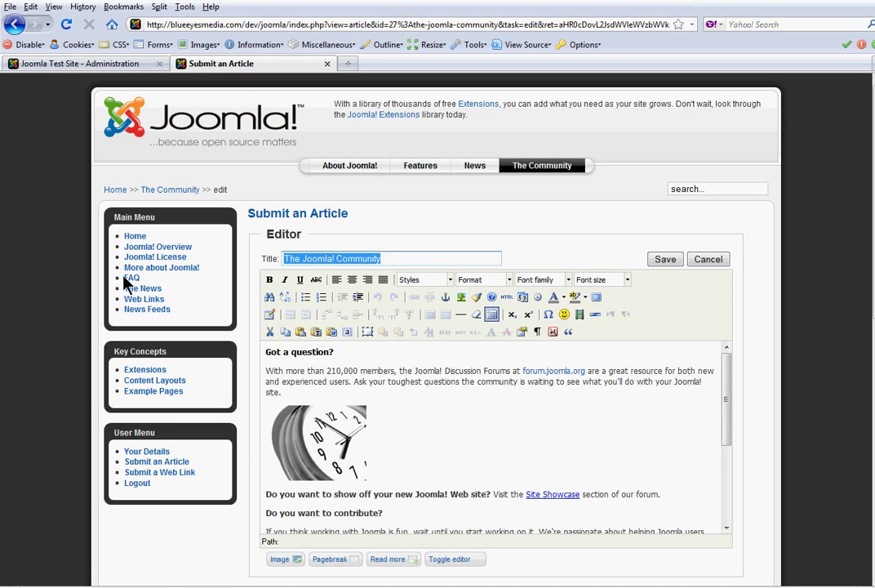
pyautogui.write('Joomla')
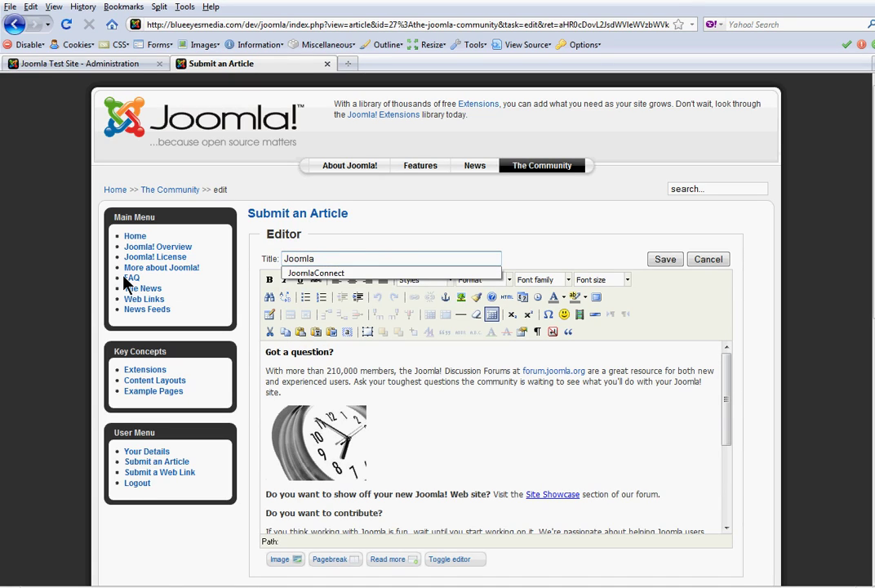
pyautogui.write(' Turotial')
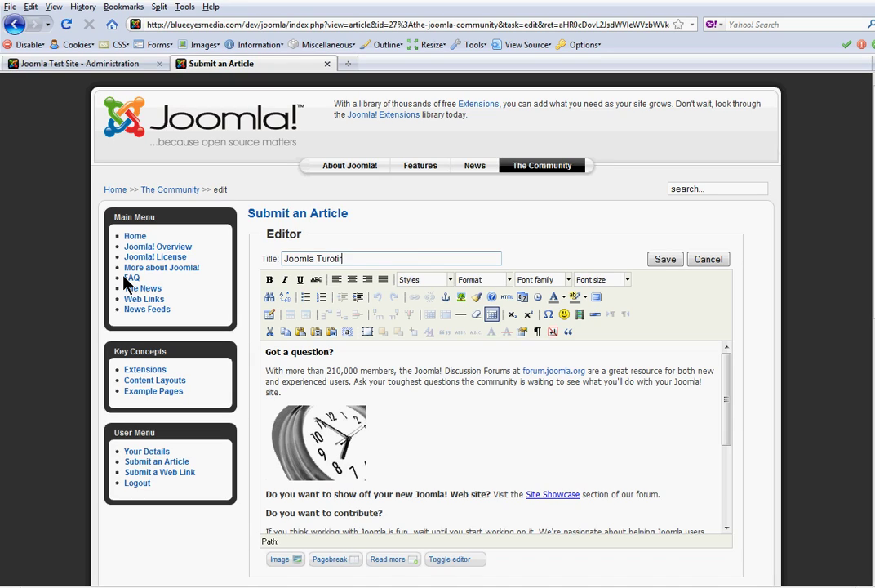
pyautogui.press('BackSpace')
pyautogui.press('BackSpace')
pyautogui.press('BackSpace')
pyautogui.press('BackSpace')
pyautogui.press('BackSpace')
pyautogui.press('BackSpace')
pyautogui.write('torial Page')
pyautogui.click(655, 258)
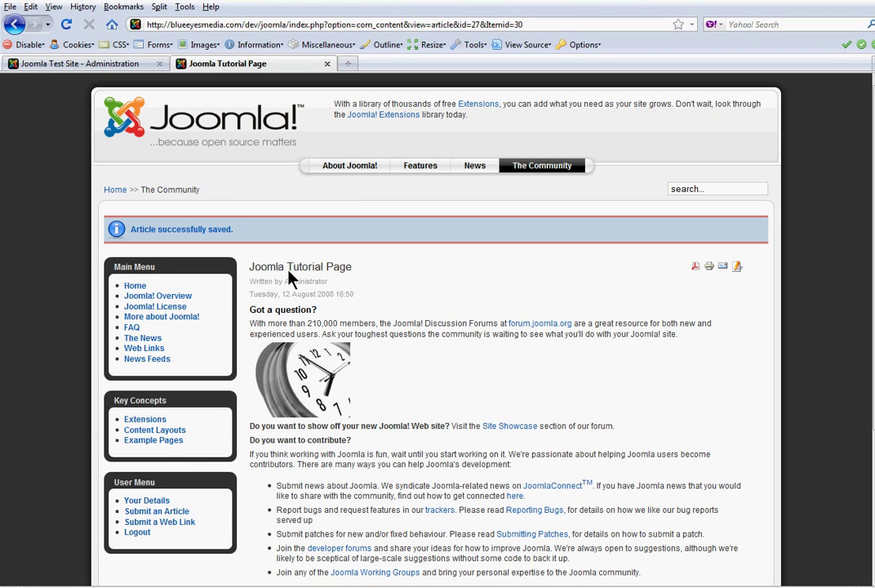
# Step: Reopen the article for editing and make 'Got a question?' a Heading 1
pyautogui.click(736, 268)
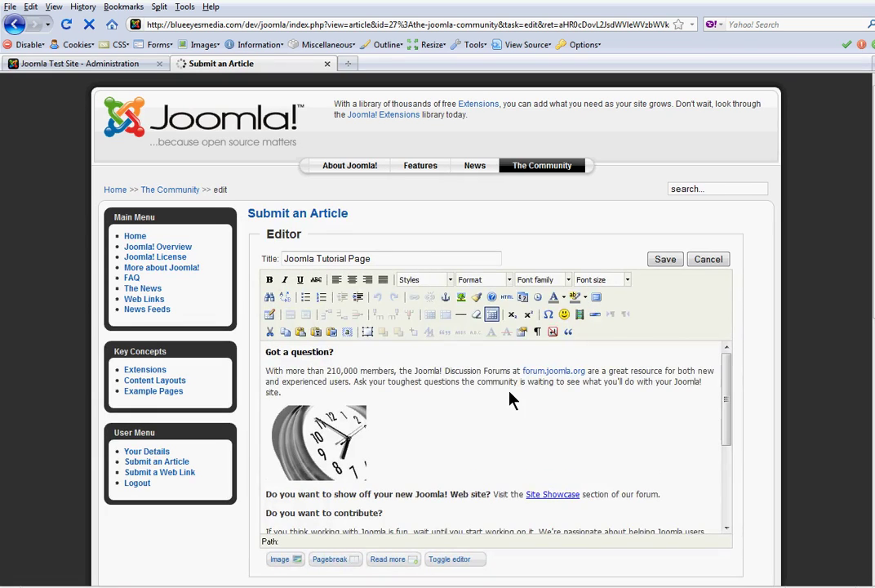
pyautogui.scroll(-2, 433, 459)
pyautogui.scroll(2, 428, 453)
pyautogui.moveTo(334, 352); pyautogui.dragTo(257, 360)
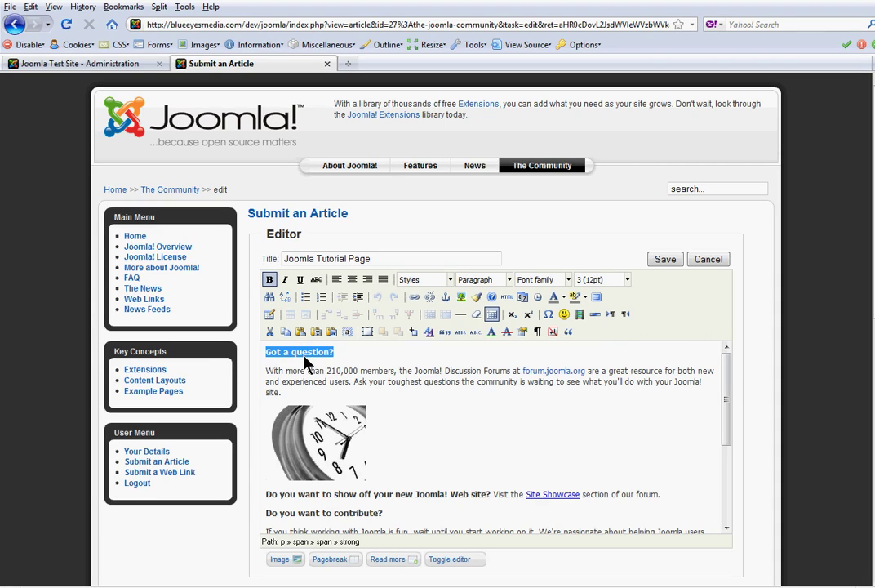
pyautogui.click(504, 279)
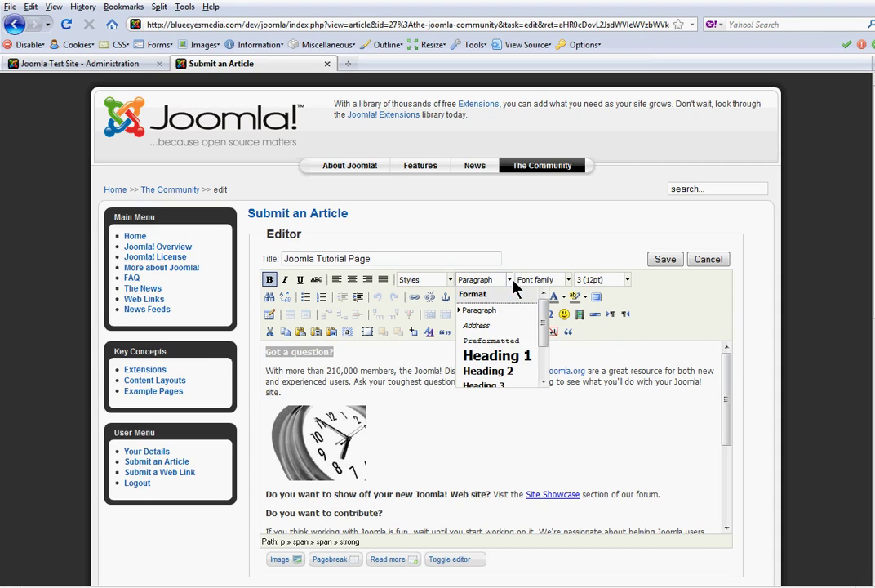
pyautogui.click(496, 359)
pyautogui.click(369, 359)
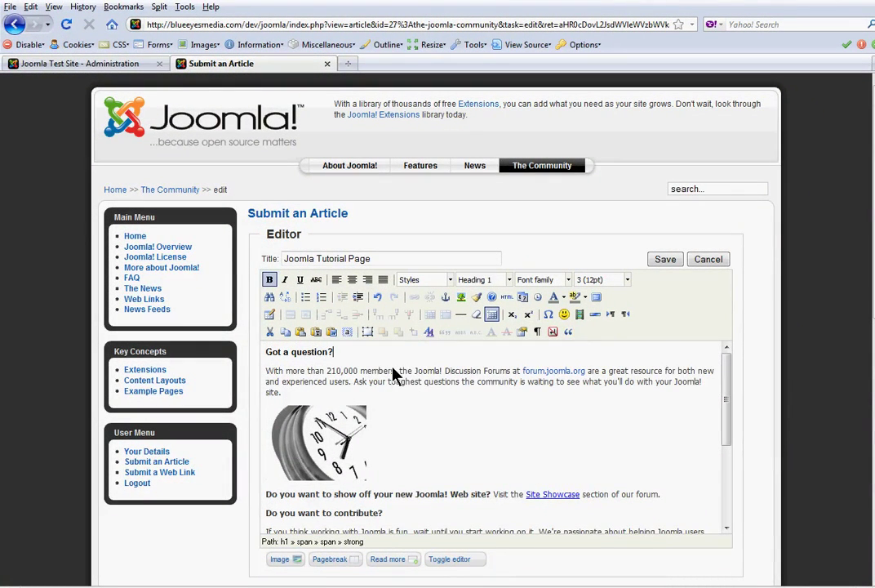
# Step: Bold the number 210,000 and underline the word 'members' in the body text
pyautogui.moveTo(360, 371); pyautogui.dragTo(327, 372)
pyautogui.click(269, 279)
pyautogui.click(373, 395)
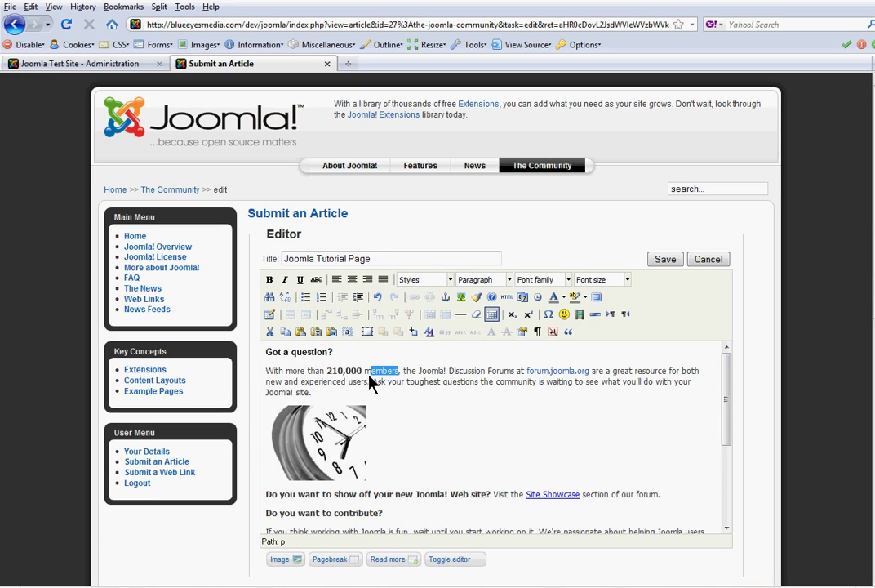
pyautogui.moveTo(369, 377); pyautogui.dragTo(364, 371)
pyautogui.click(300, 280)
pyautogui.click(431, 382)
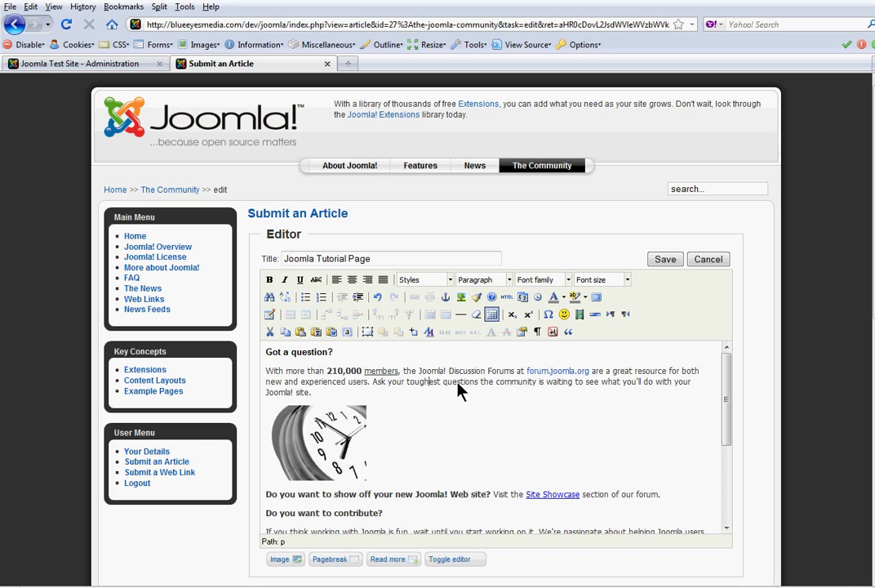
pyautogui.click(562, 378)
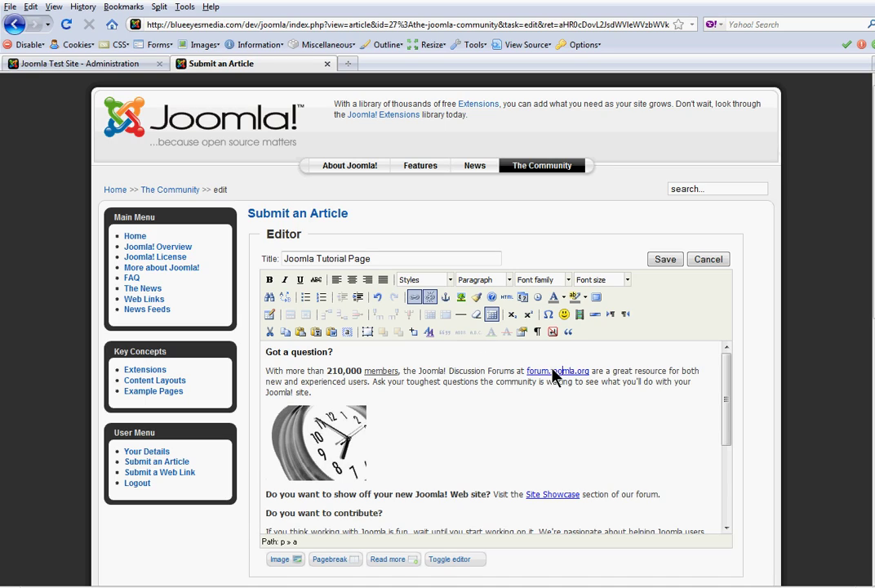
pyautogui.click(414, 298)
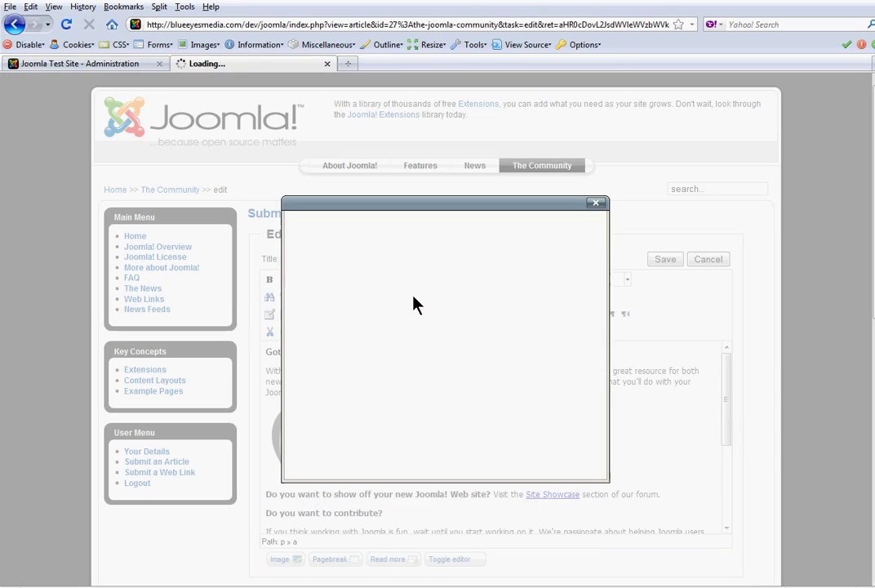
pyautogui.moveTo(452, 253); pyautogui.dragTo(369, 253)
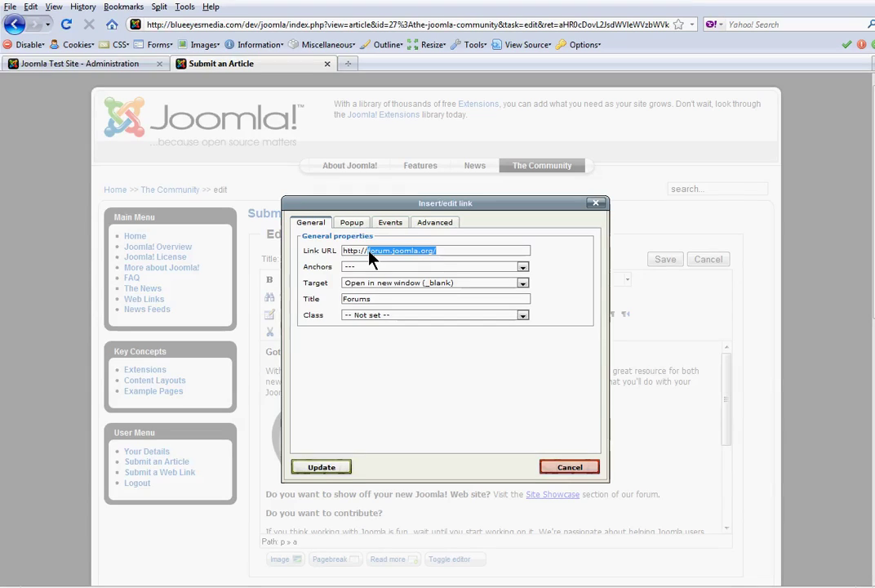
pyautogui.write('blueeyesmedia.com')
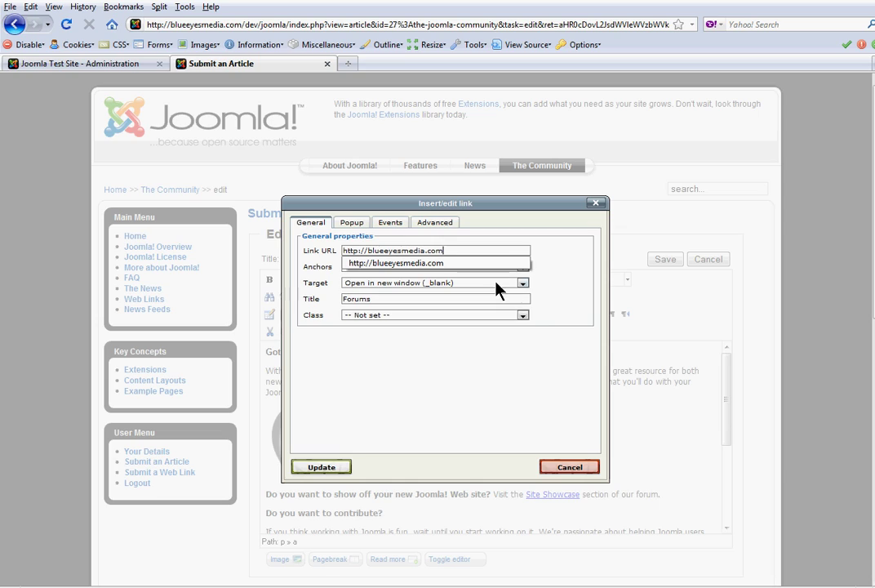
pyautogui.click(421, 283)
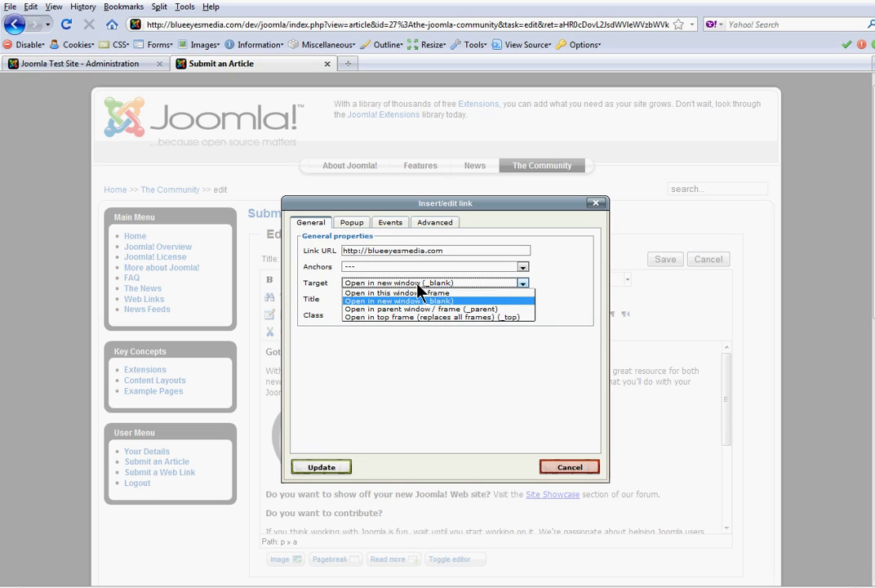
pyautogui.click(420, 293)
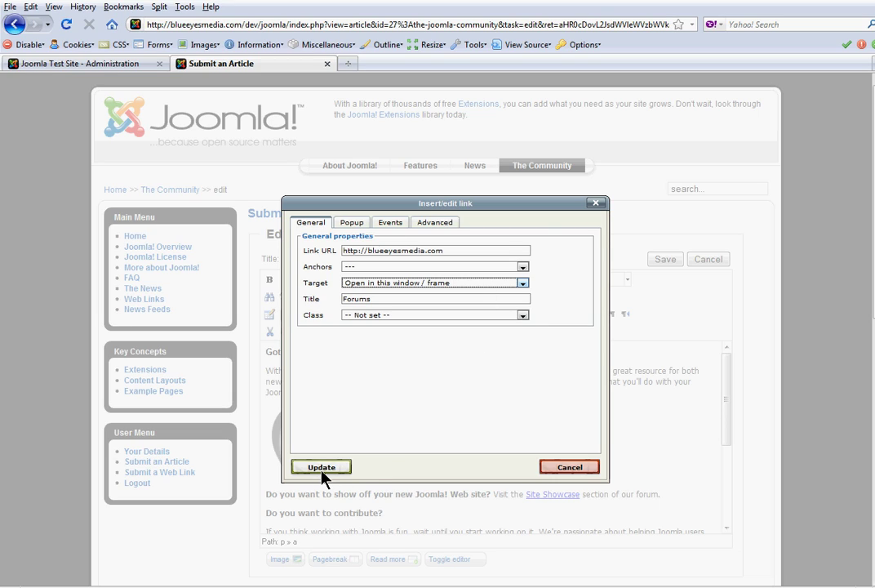
pyautogui.click(519, 283)
pyautogui.click(441, 300)
pyautogui.click(350, 466)
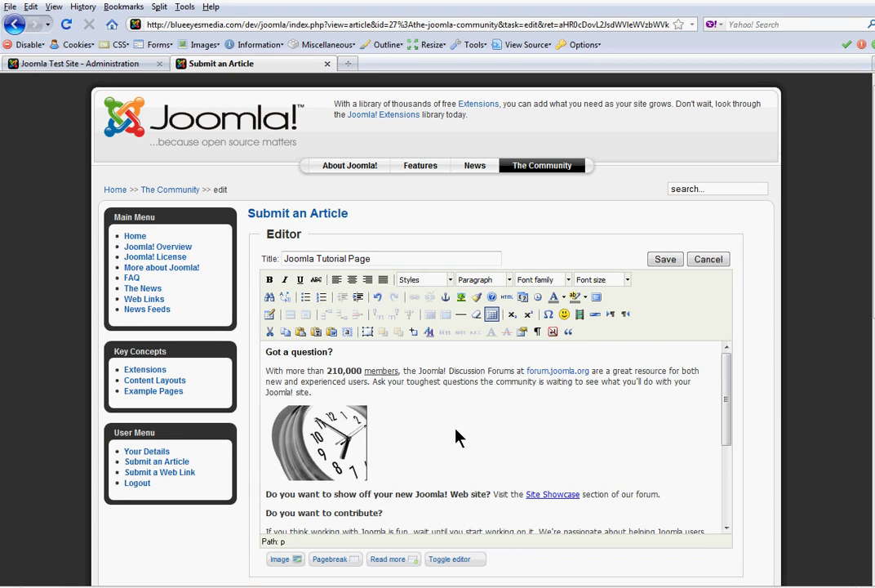
# Step: Create a new empty line directly after the clock image in the article
pyautogui.click(320, 447)
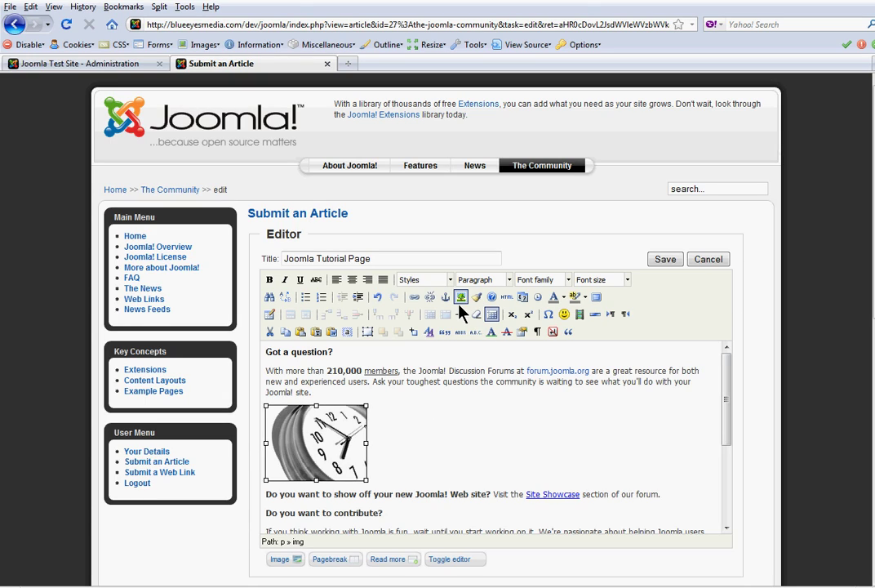
pyautogui.click(418, 459)
pyautogui.scroll(-3, 414, 457)
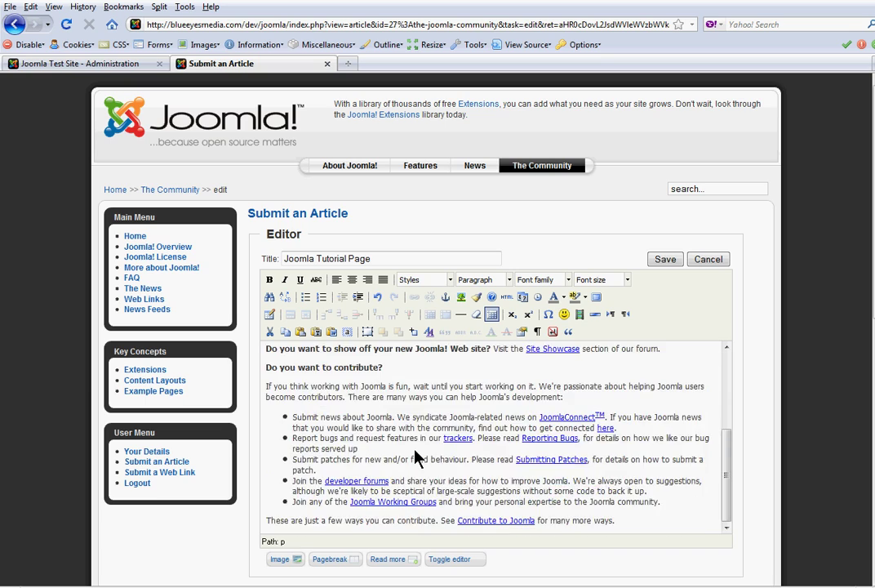
pyautogui.scroll(3, 413, 457)
pyautogui.click(326, 444)
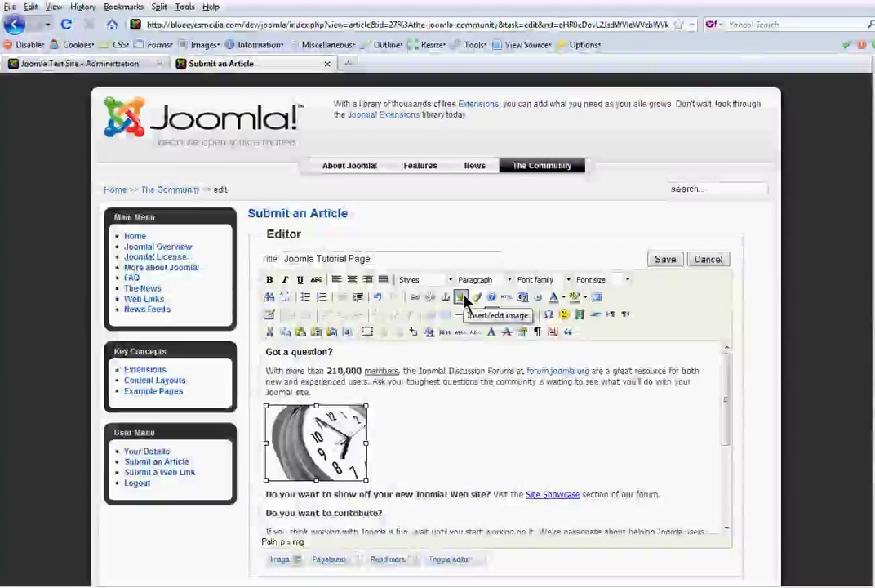
pyautogui.click(399, 469)
pyautogui.scroll(-2, 400, 468)
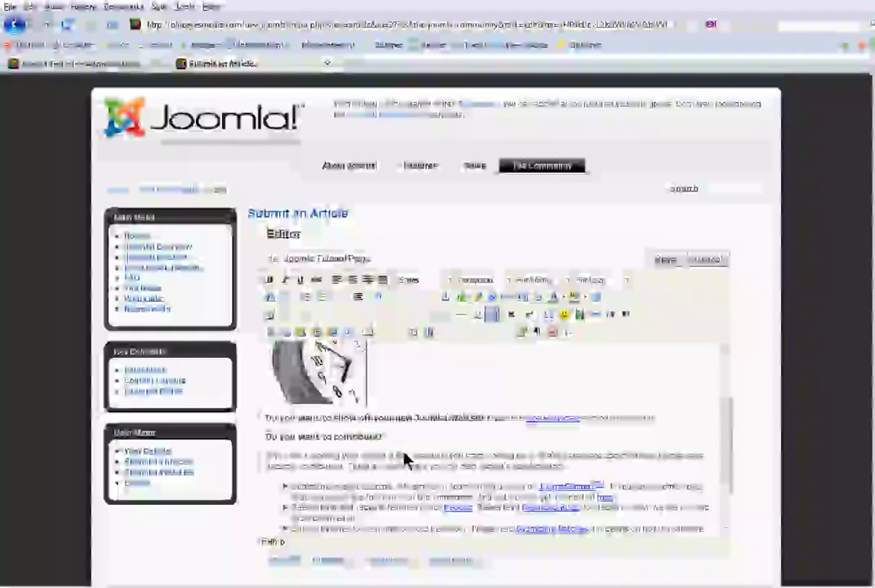
pyautogui.click(410, 393)
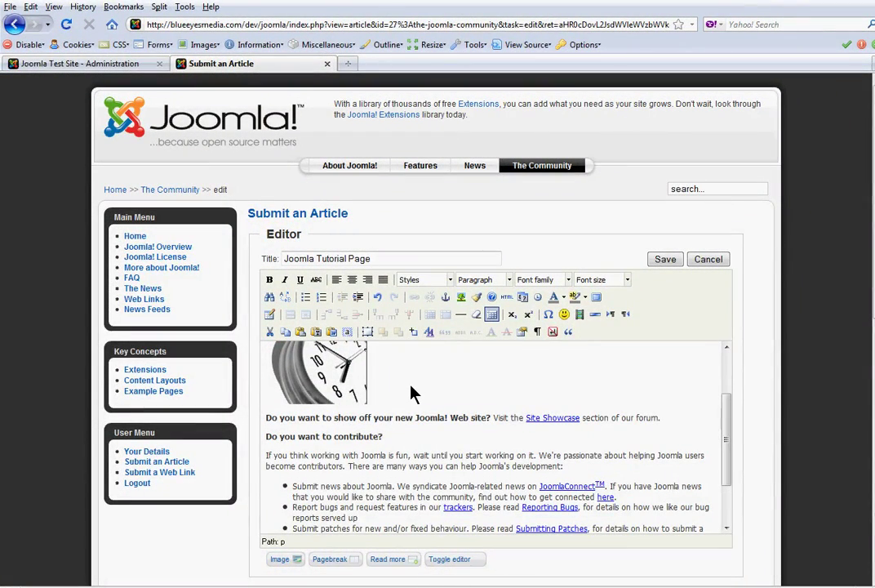
pyautogui.press('Return')
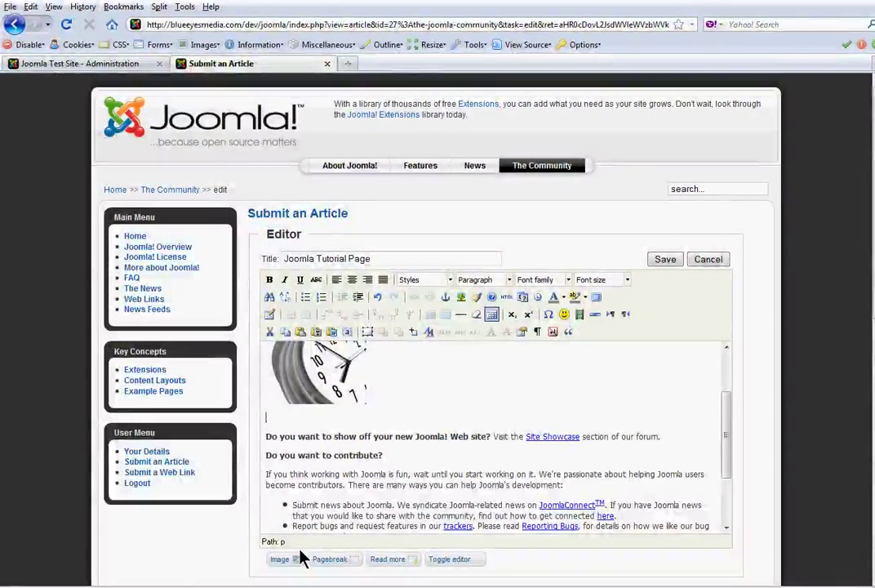
pyautogui.click(281, 559)
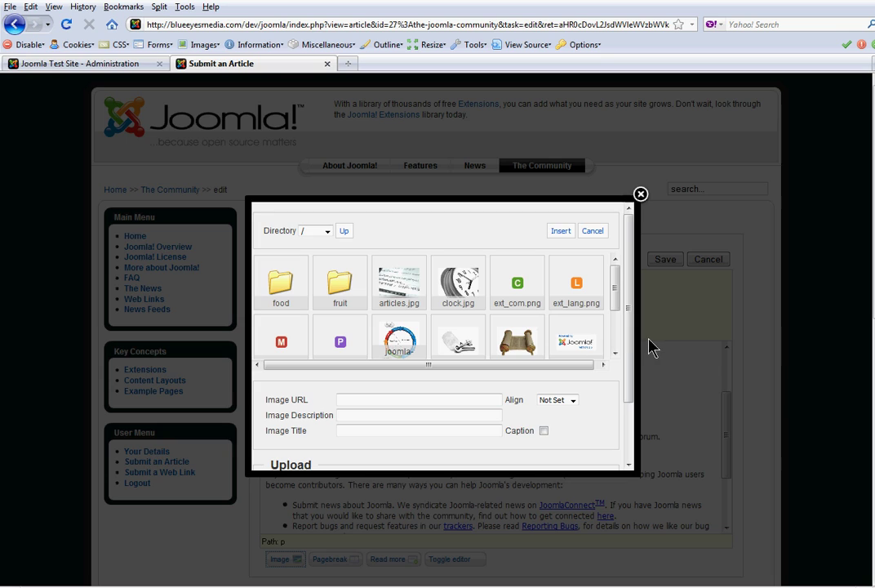
# Step: Insert the portrait photo from the site's image library below the clock image
pyautogui.moveTo(628, 352); pyautogui.dragTo(645, 424)
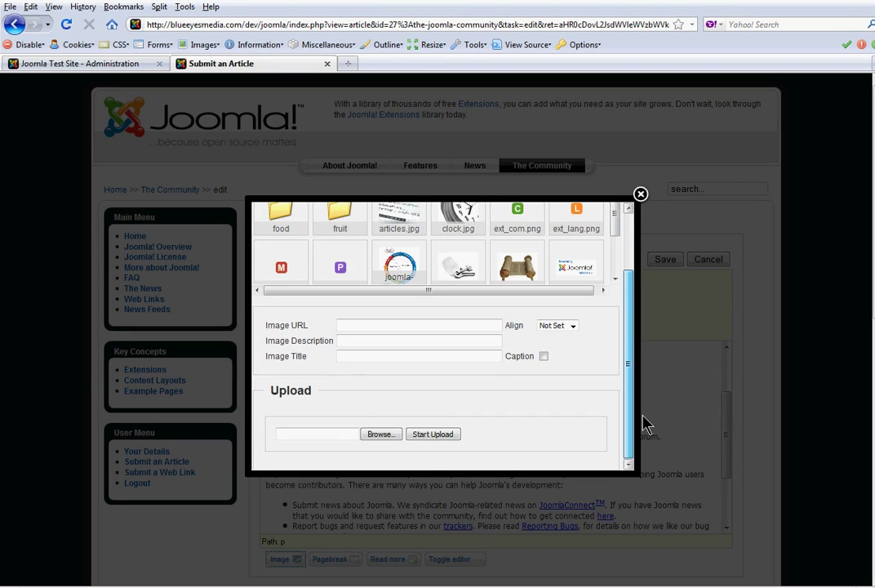
pyautogui.click(389, 440)
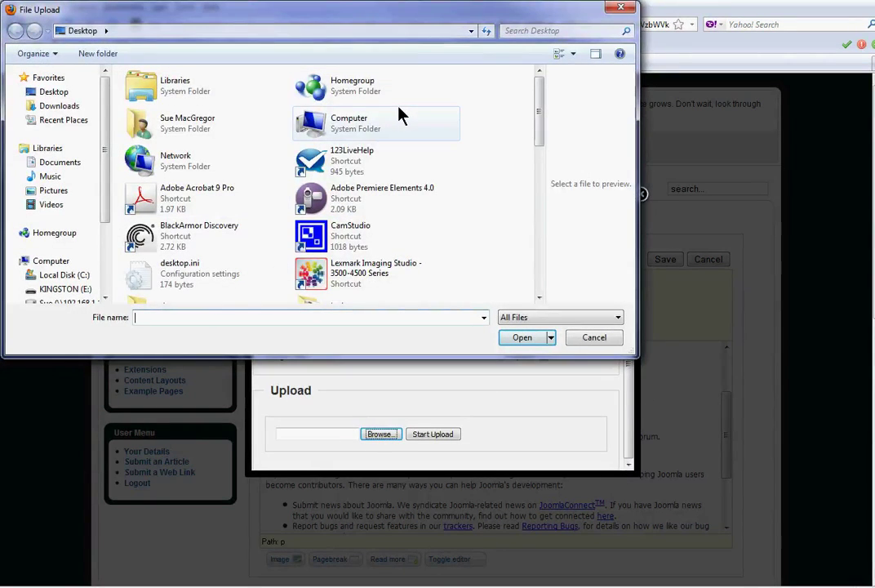
pyautogui.scroll(-5, 478, 194)
pyautogui.scroll(5, 478, 194)
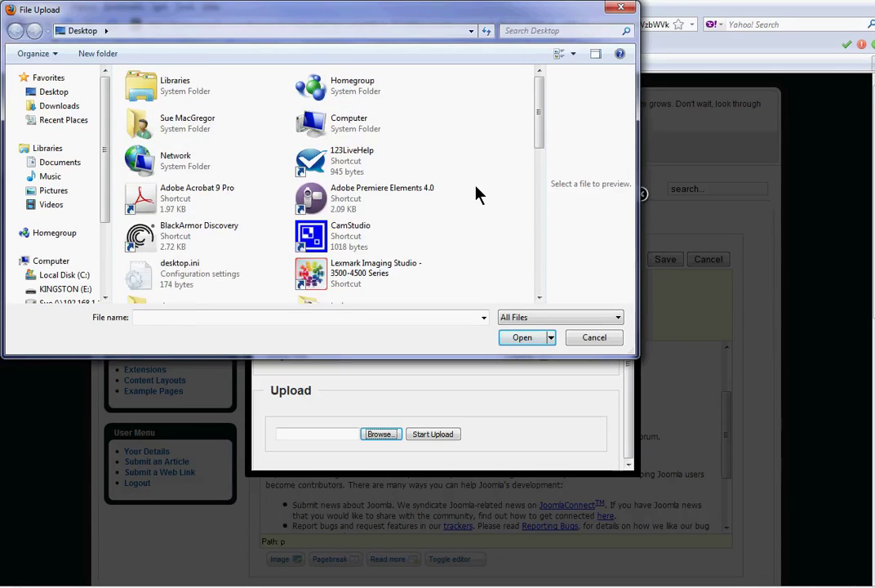
pyautogui.click(611, 342)
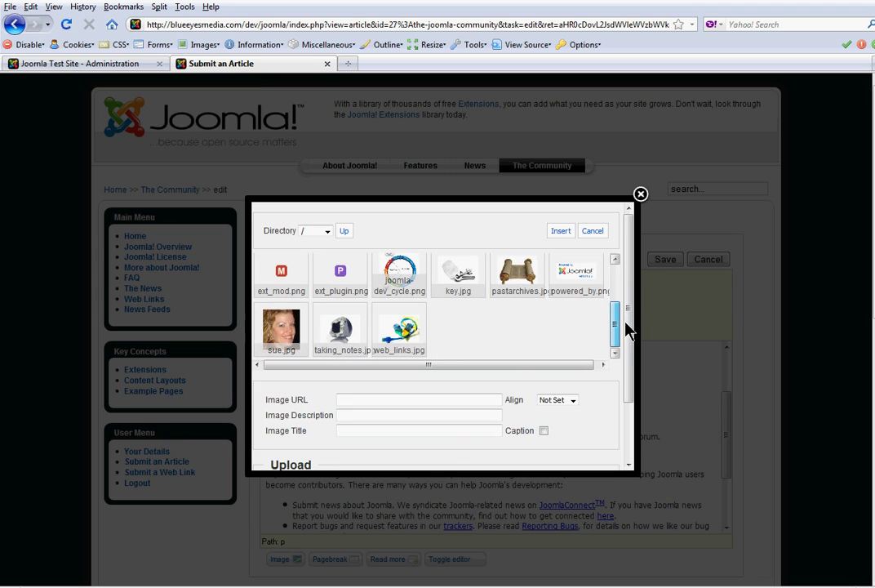
pyautogui.click(282, 331)
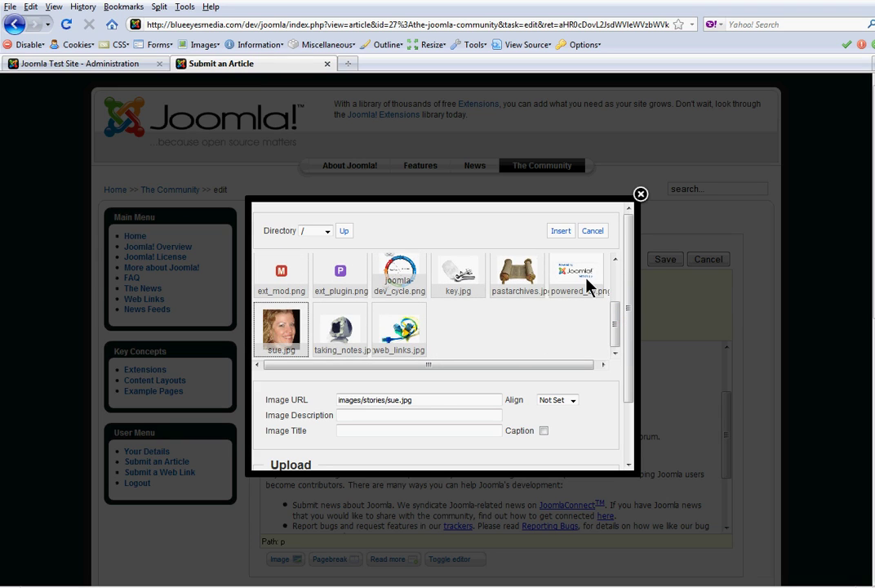
pyautogui.click(559, 231)
# Step: Resize the inserted photo to about 130 by 143, roughly the clock's size
pyautogui.click(287, 418)
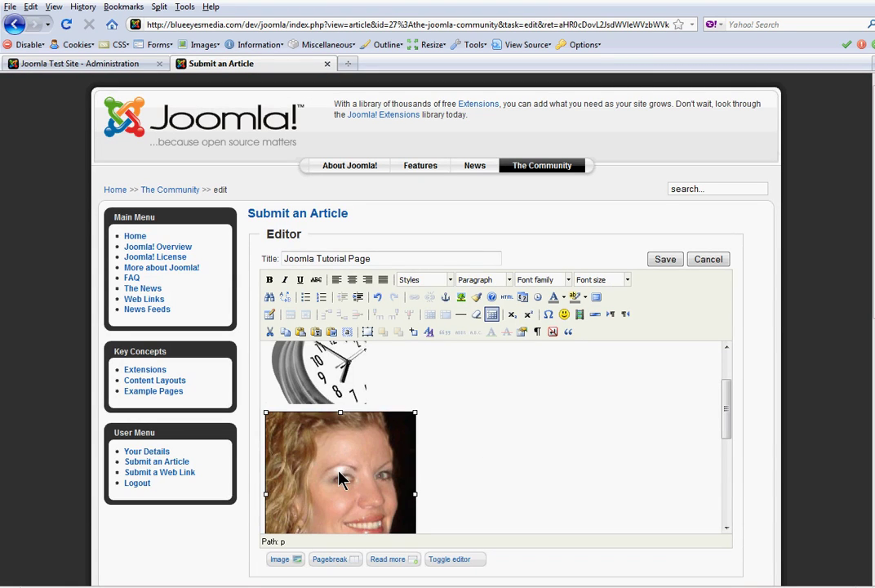
pyautogui.scroll(-2, 490, 416)
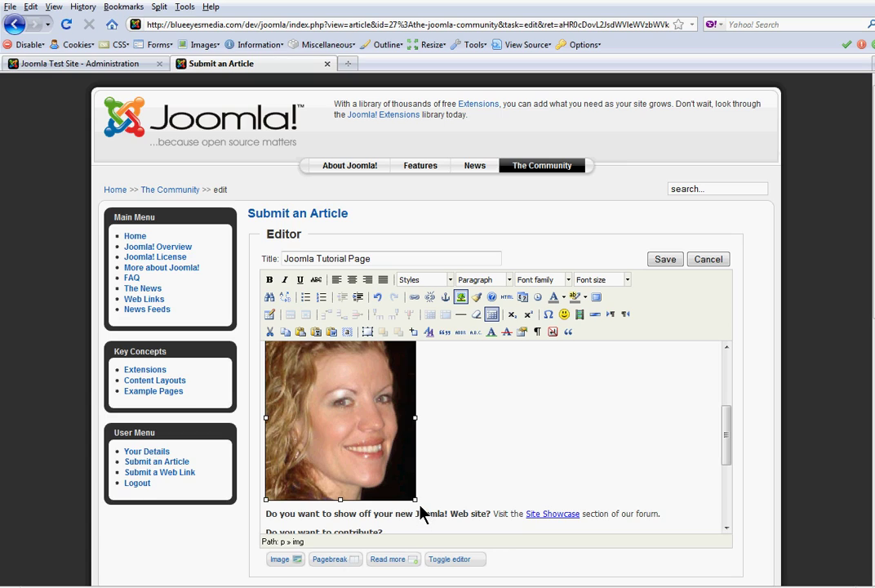
pyautogui.moveTo(415, 504); pyautogui.dragTo(358, 440)
pyautogui.scroll(2, 465, 445)
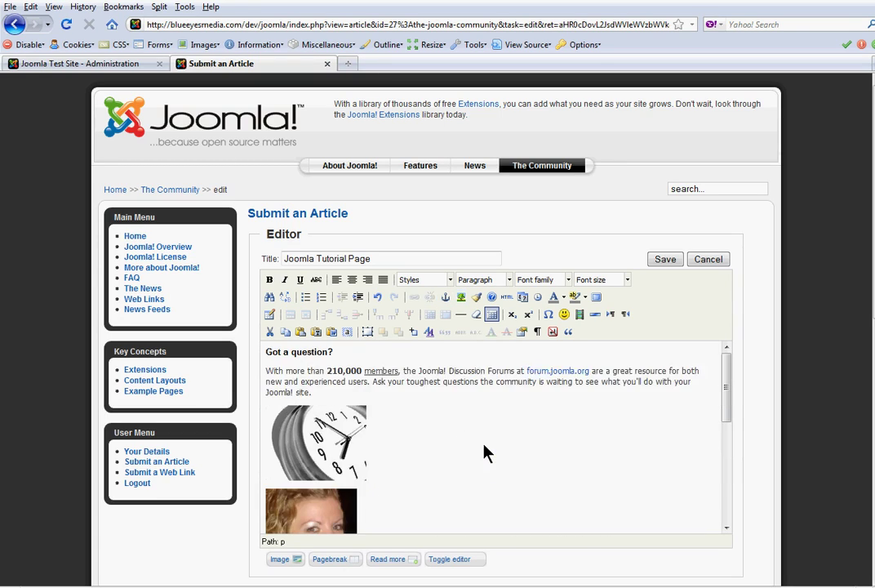
pyautogui.scroll(-1, 453, 481)
pyautogui.click(330, 480)
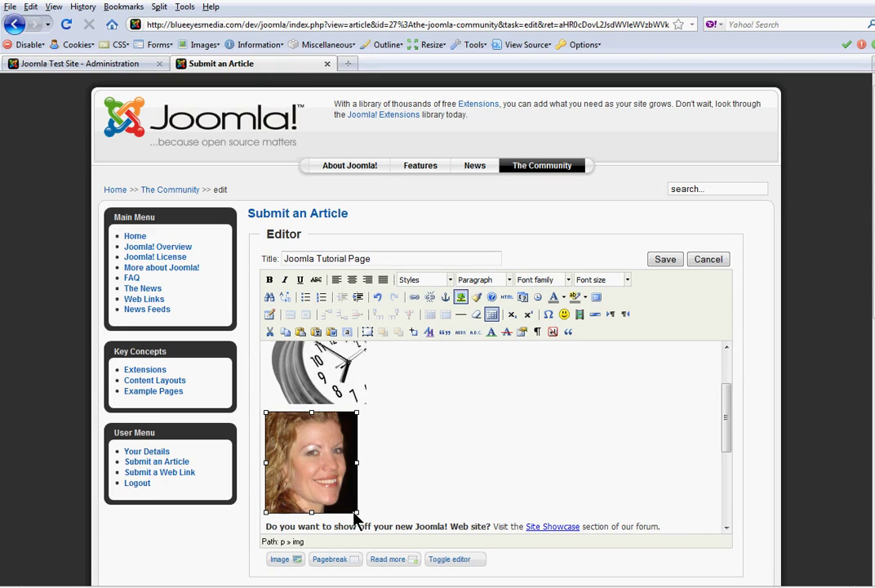
pyautogui.moveTo(358, 519); pyautogui.dragTo(372, 526)
pyautogui.click(445, 497)
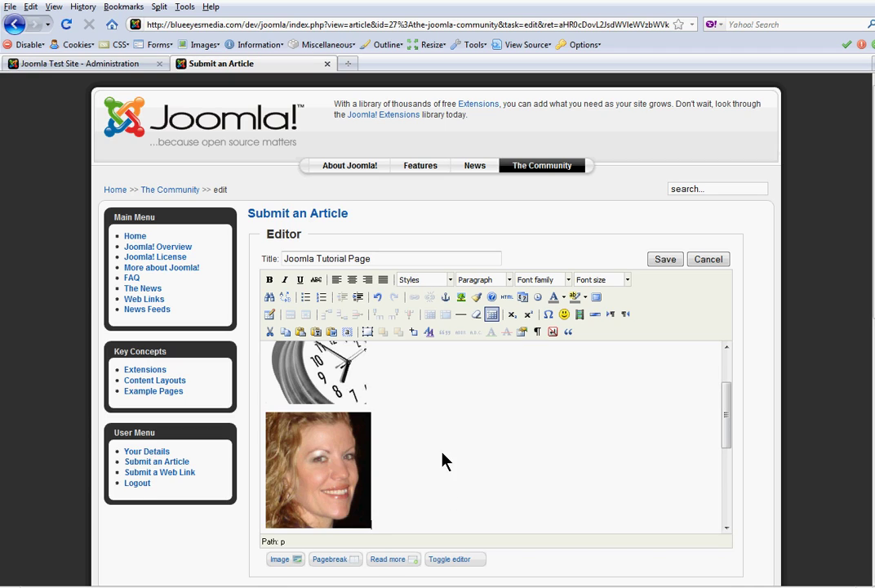
pyautogui.scroll(-1, 432, 454)
pyautogui.scroll(-2, 431, 454)
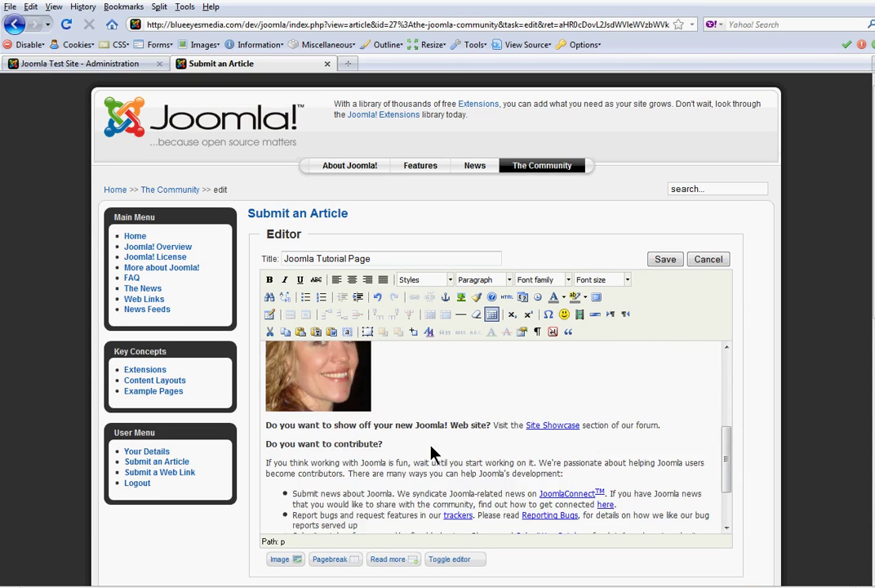
pyautogui.scroll(-1, 432, 454)
pyautogui.scroll(4, 432, 454)
pyautogui.scroll(-6, 432, 454)
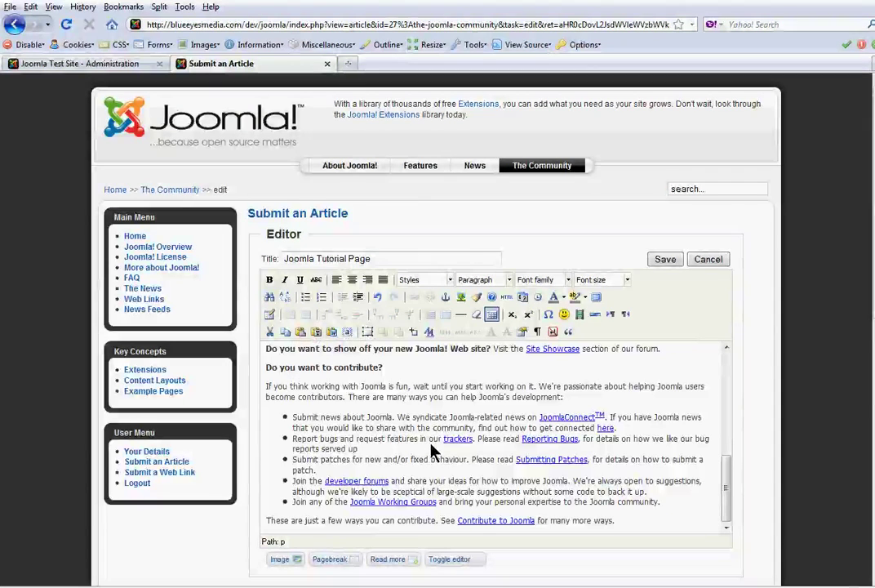
# Step: Convert the five contribute bullet items into an ordered numbered list
pyautogui.moveTo(668, 508); pyautogui.dragTo(286, 417)
pyautogui.click(321, 297)
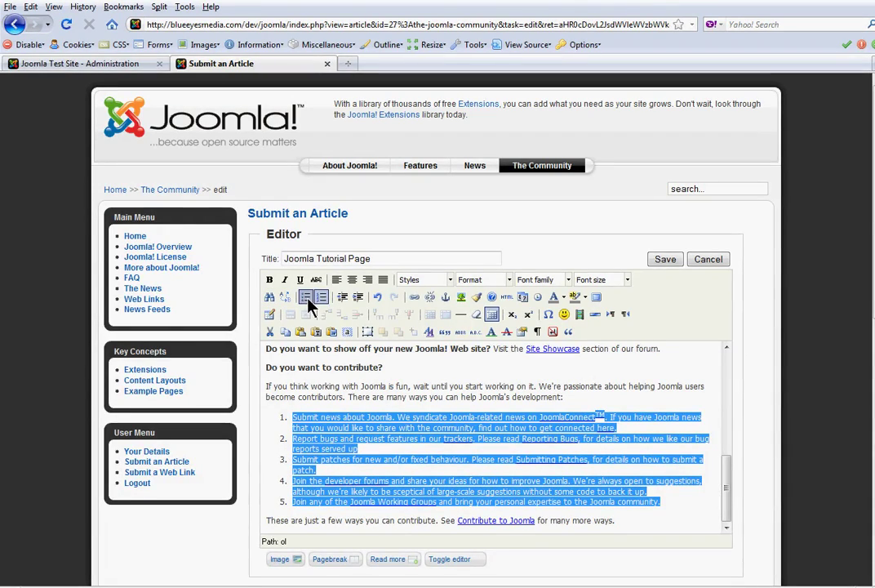
pyautogui.click(523, 414)
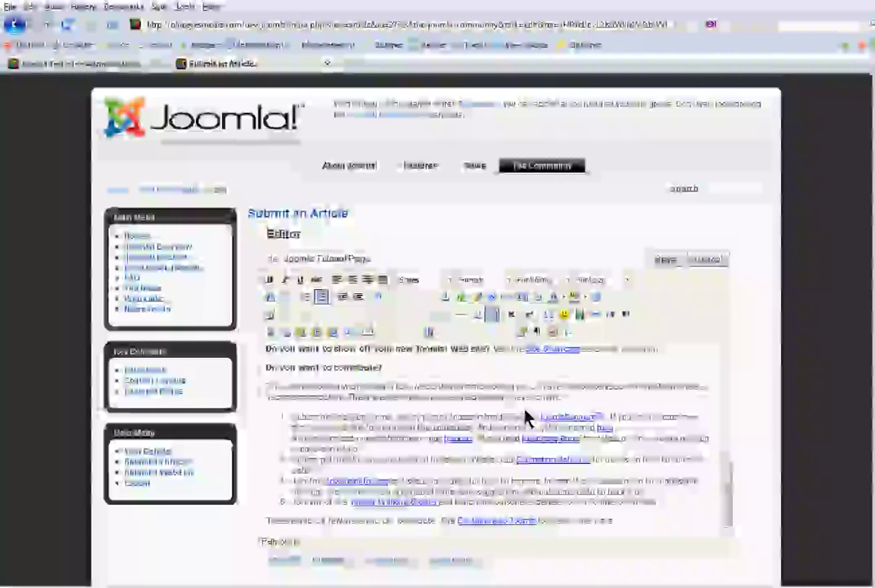
pyautogui.scroll(-5, 523, 414)
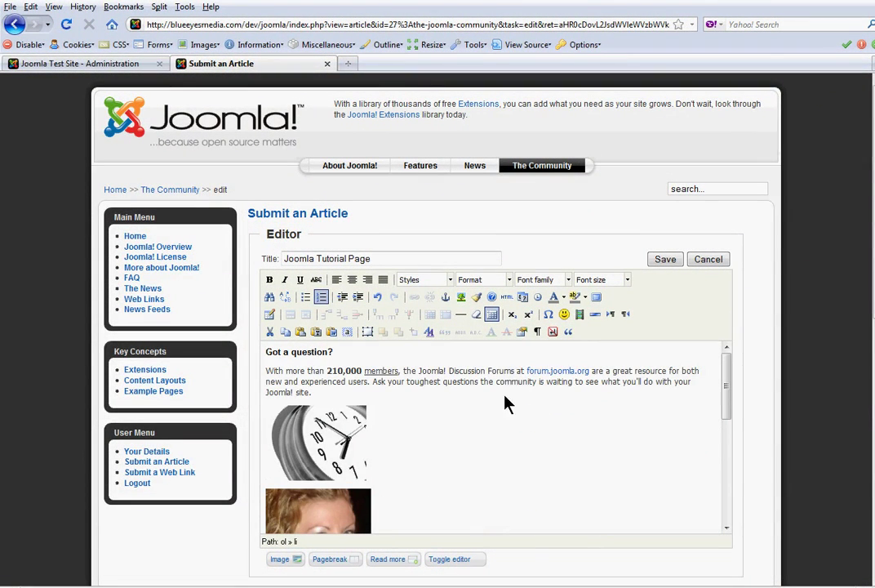
# Step: Make 210,000 bold and red, and set its font size to 4 (14pt)
pyautogui.moveTo(333, 383); pyautogui.dragTo(328, 377)
pyautogui.hotkey('ctrl', 'b')
pyautogui.click(563, 297)
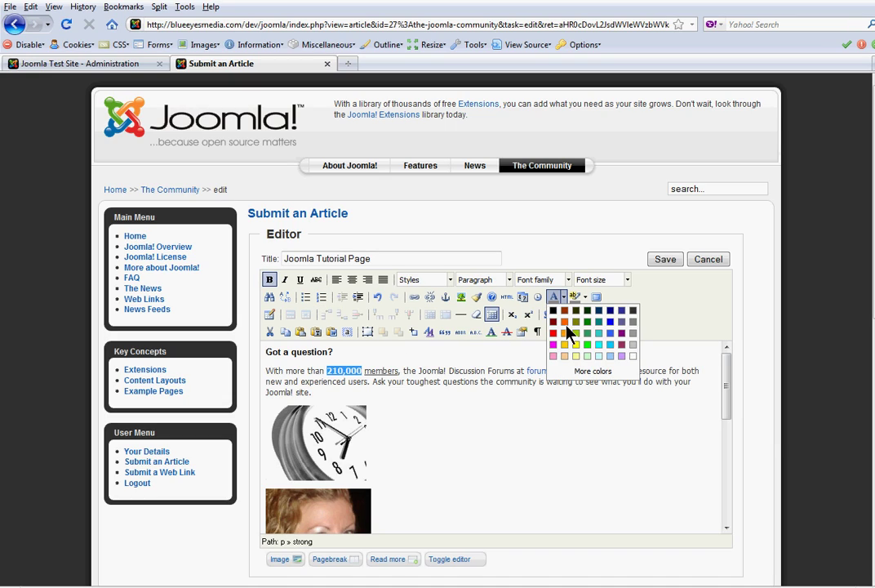
pyautogui.click(554, 328)
pyautogui.click(364, 382)
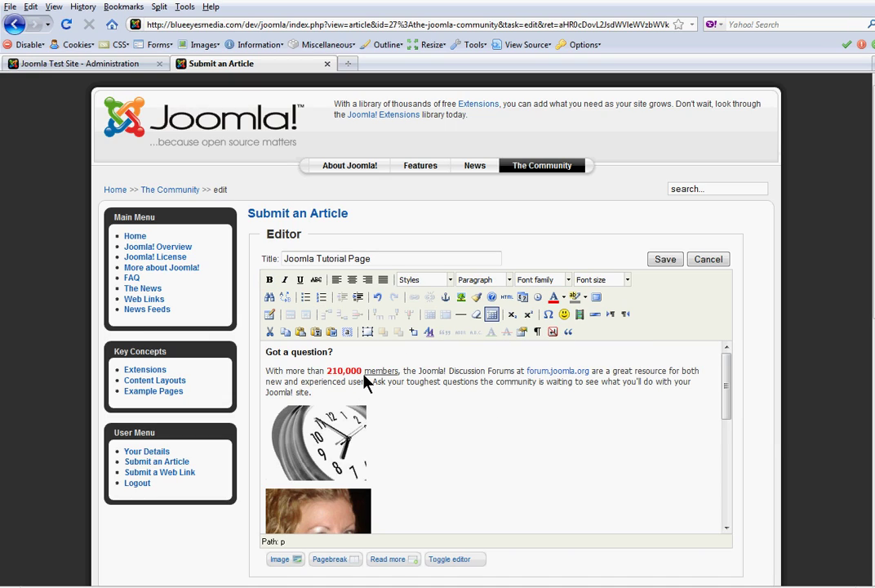
pyautogui.moveTo(333, 383); pyautogui.dragTo(327, 381)
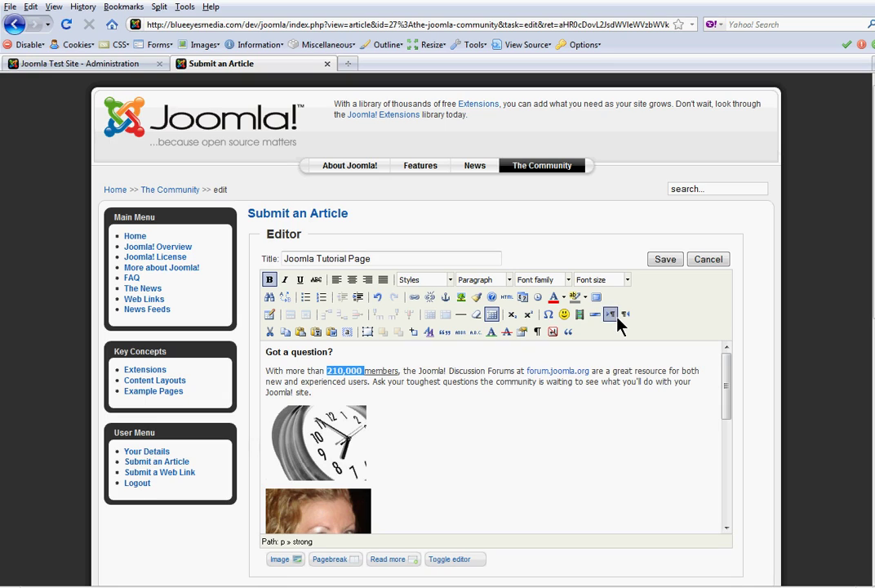
pyautogui.click(627, 280)
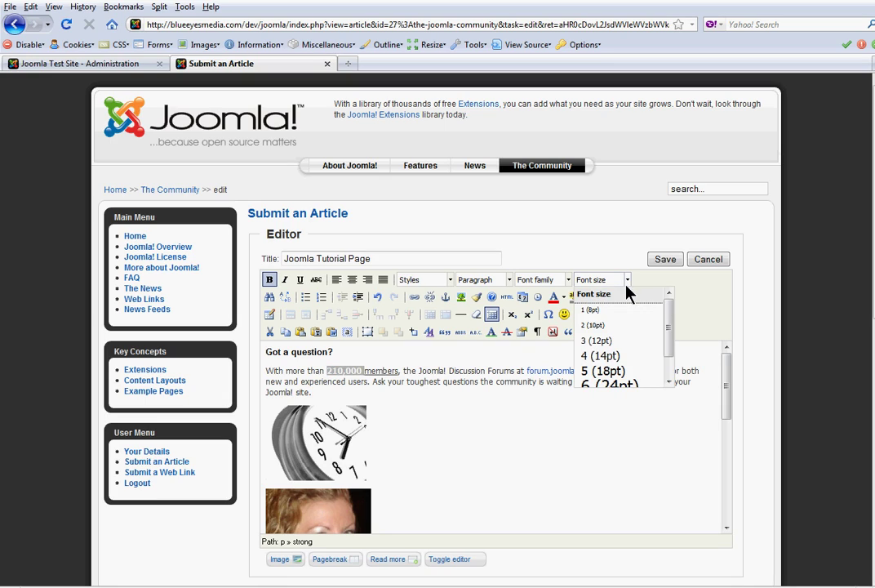
pyautogui.click(616, 356)
pyautogui.click(471, 422)
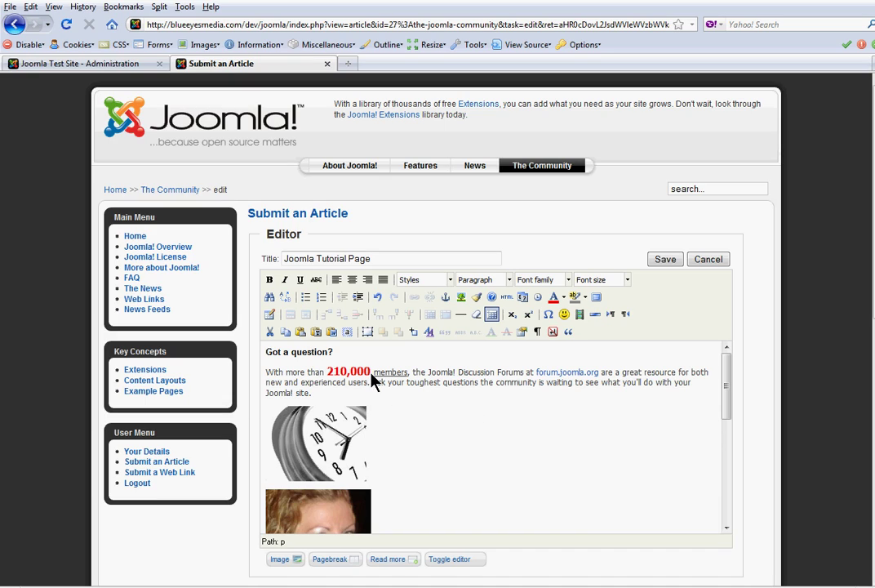
# Step: Try blue and then grey as the colour of 210,000
pyautogui.moveTo(326, 377); pyautogui.dragTo(328, 375)
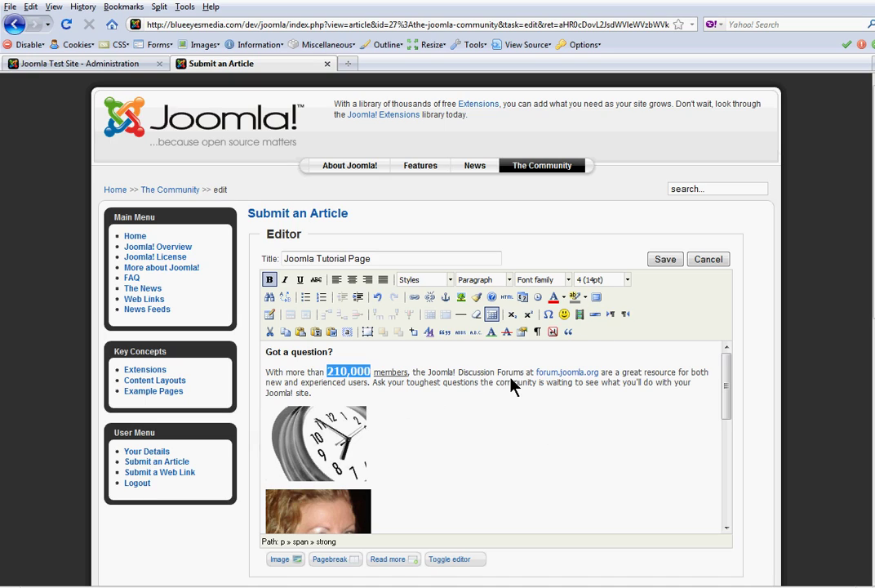
pyautogui.click(371, 390)
pyautogui.doubleClick(335, 375)
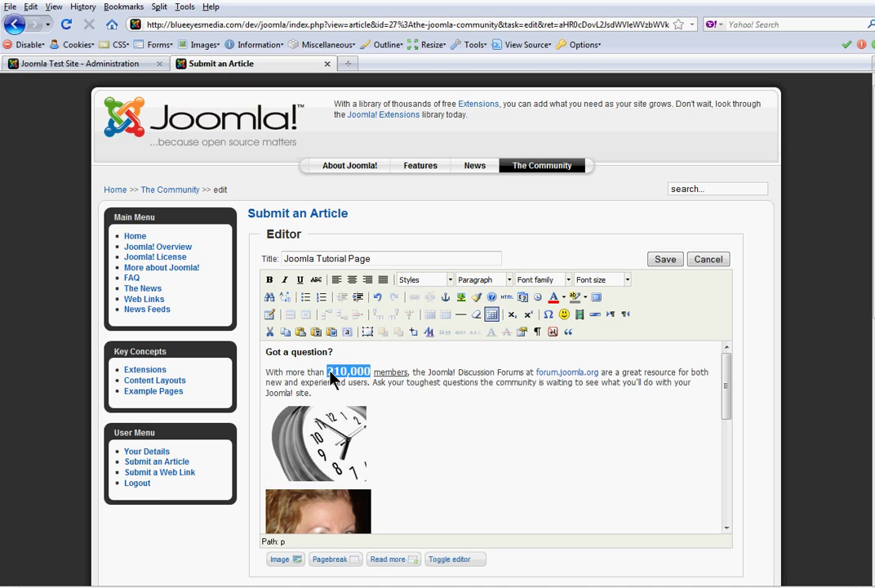
pyautogui.click(563, 297)
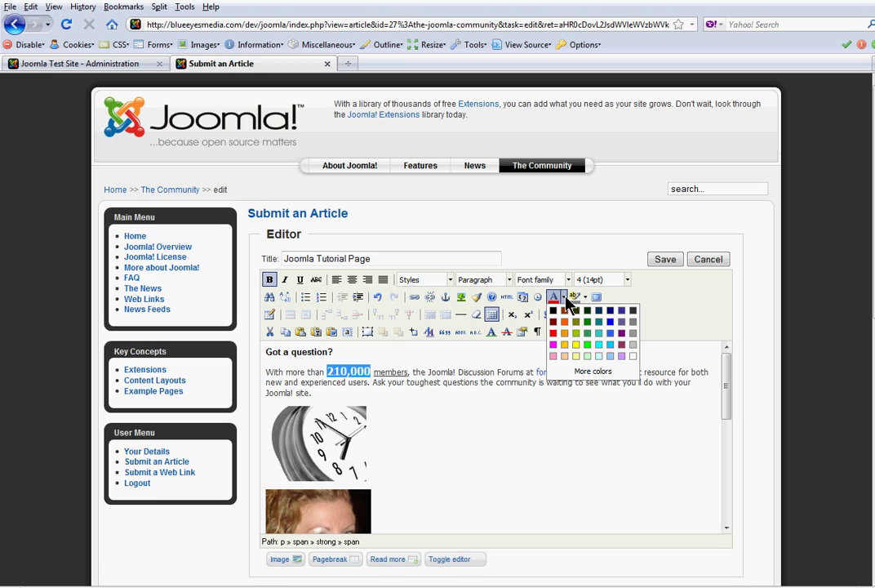
pyautogui.click(610, 322)
pyautogui.click(441, 384)
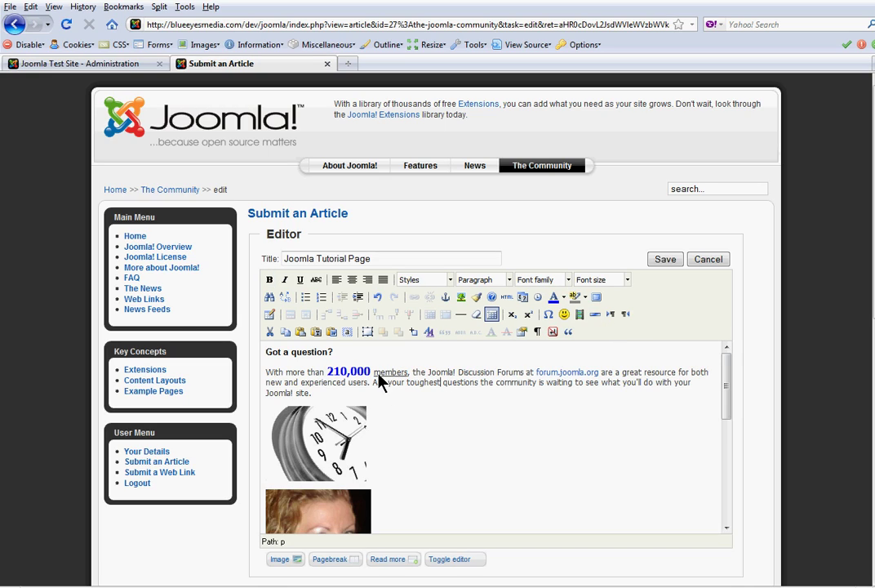
pyautogui.doubleClick(334, 372)
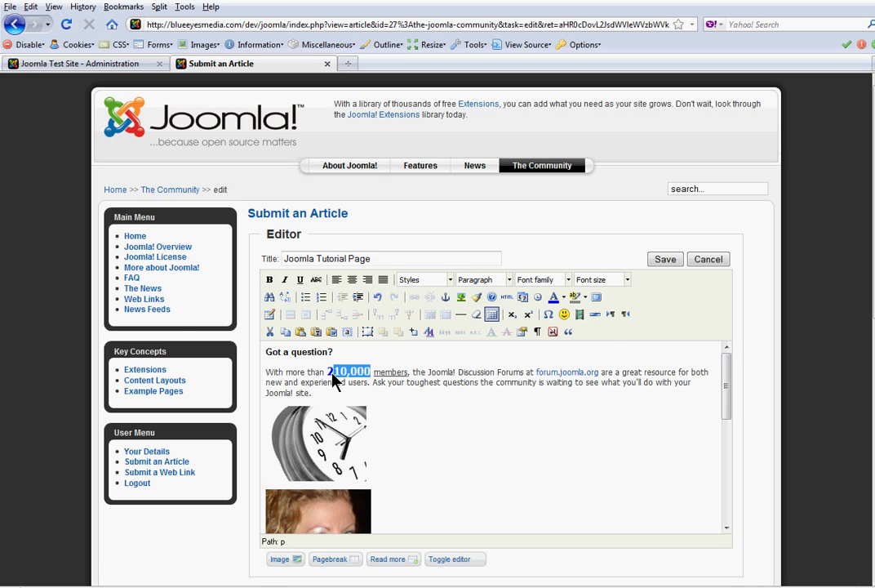
pyautogui.click(563, 297)
pyautogui.click(629, 335)
pyautogui.click(435, 385)
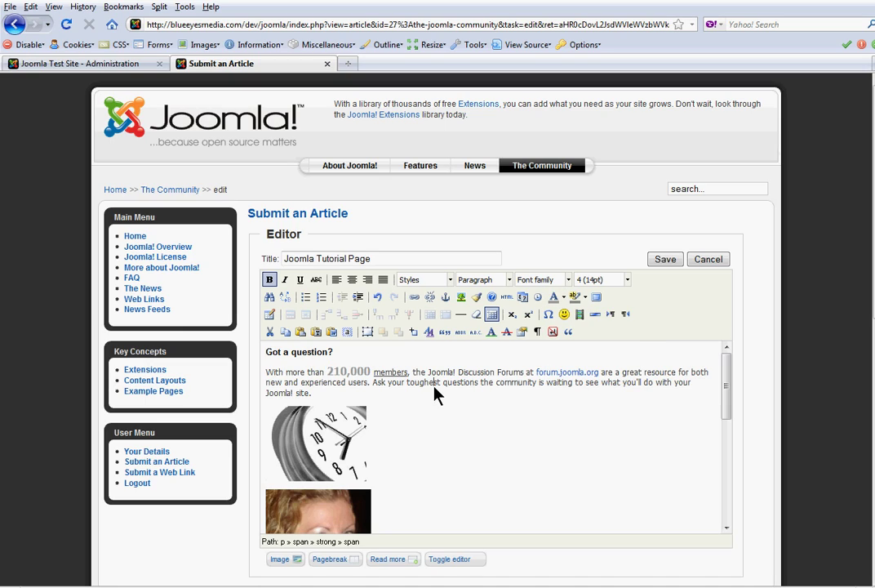
pyautogui.click(389, 384)
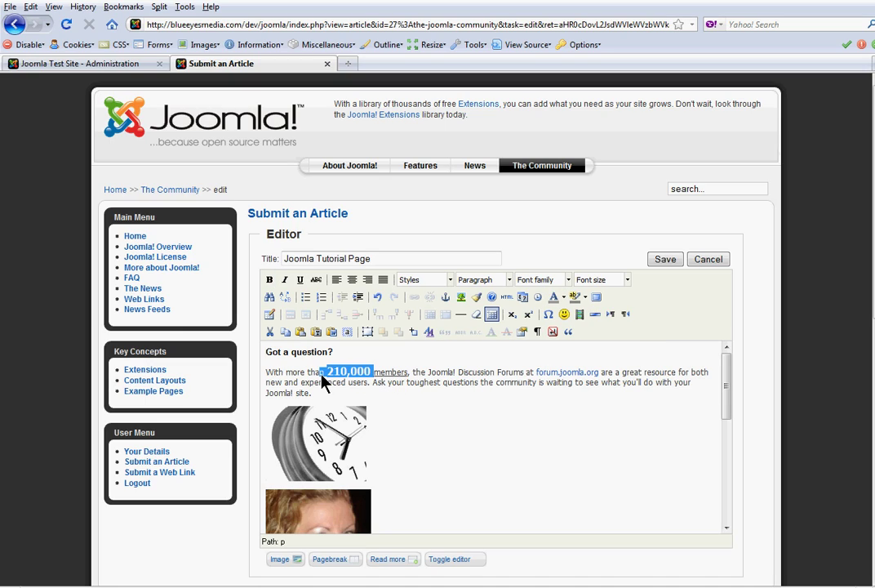
pyautogui.click(450, 372)
# Step: Set the colour of 210,000 back to red
pyautogui.moveTo(337, 381); pyautogui.dragTo(327, 374)
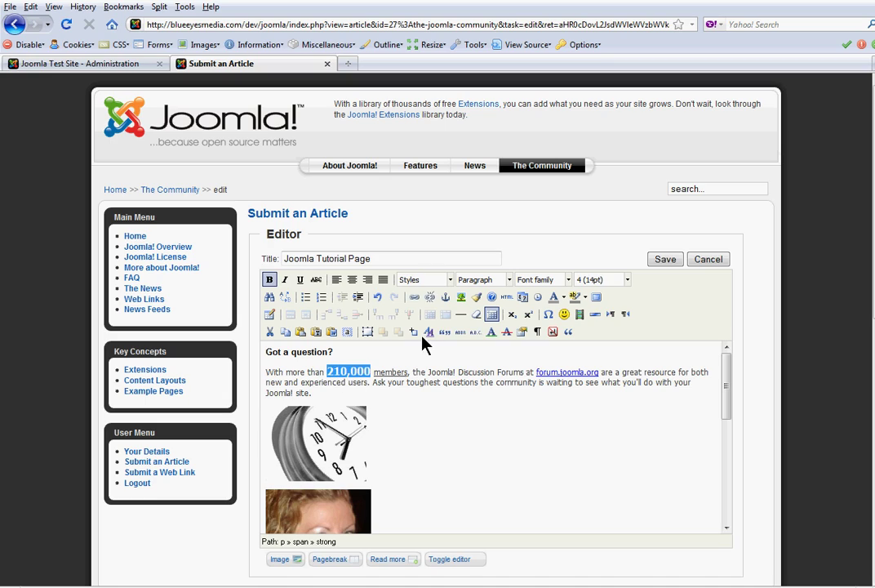
pyautogui.click(574, 299)
pyautogui.click(553, 335)
pyautogui.click(392, 423)
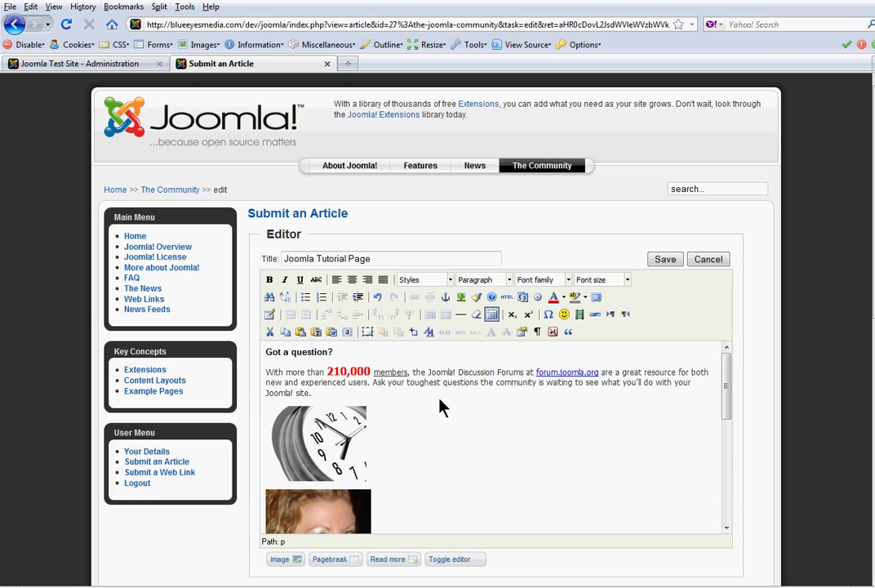
pyautogui.scroll(-5, 439, 407)
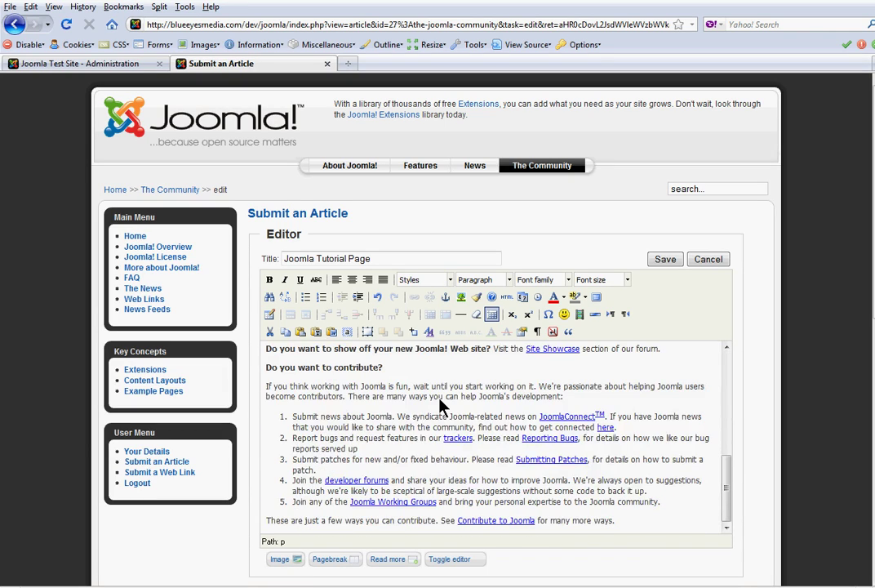
pyautogui.scroll(2, 439, 404)
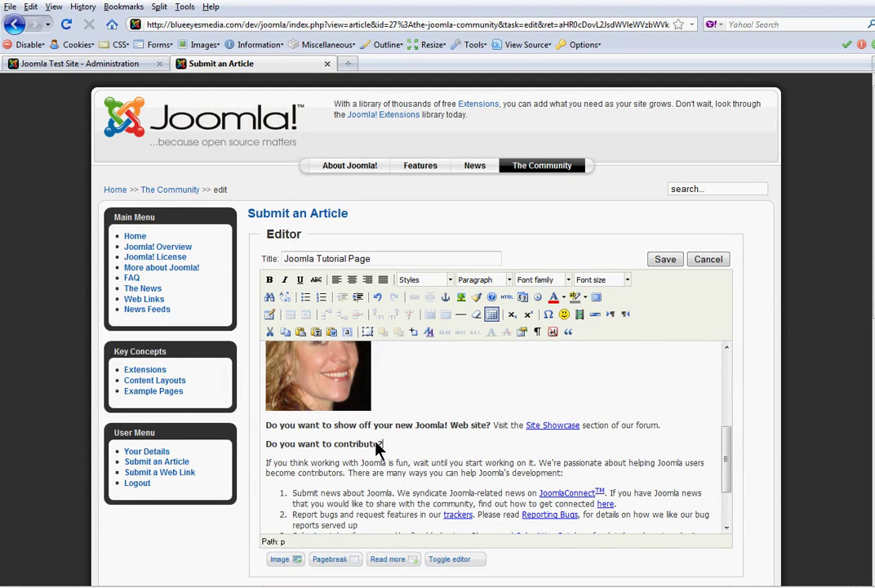
# Step: Centre-align the 'Do you want to contribute?' line
pyautogui.moveTo(377, 444); pyautogui.dragTo(265, 444)
pyautogui.click(352, 279)
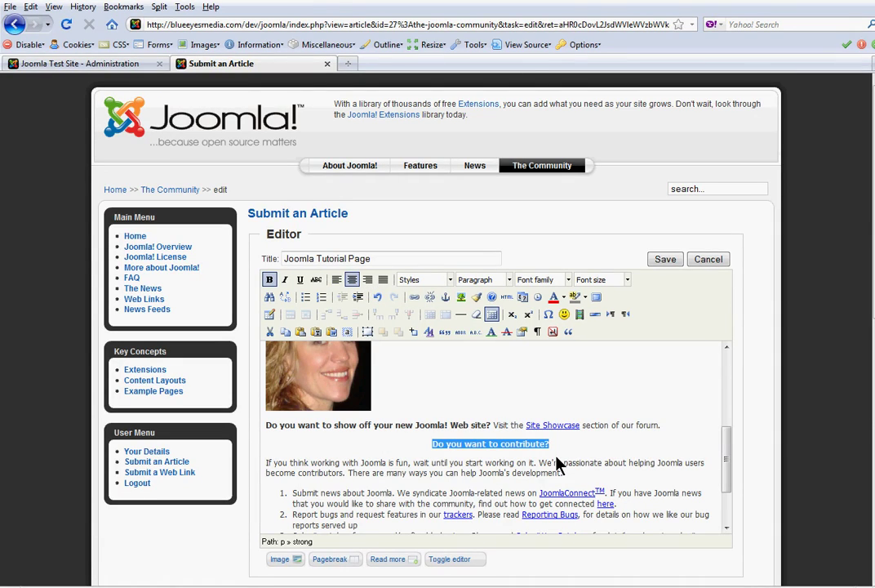
pyautogui.scroll(-2, 597, 462)
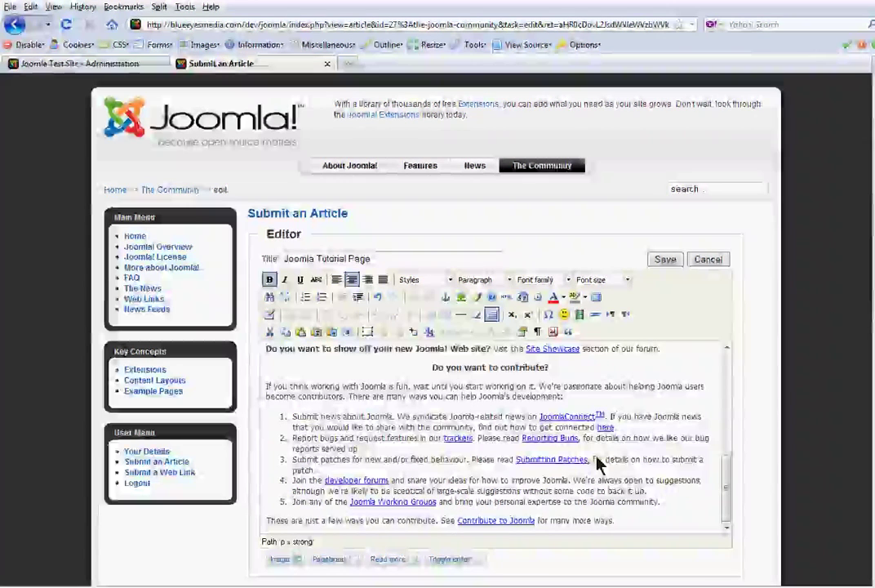
pyautogui.scroll(6, 597, 463)
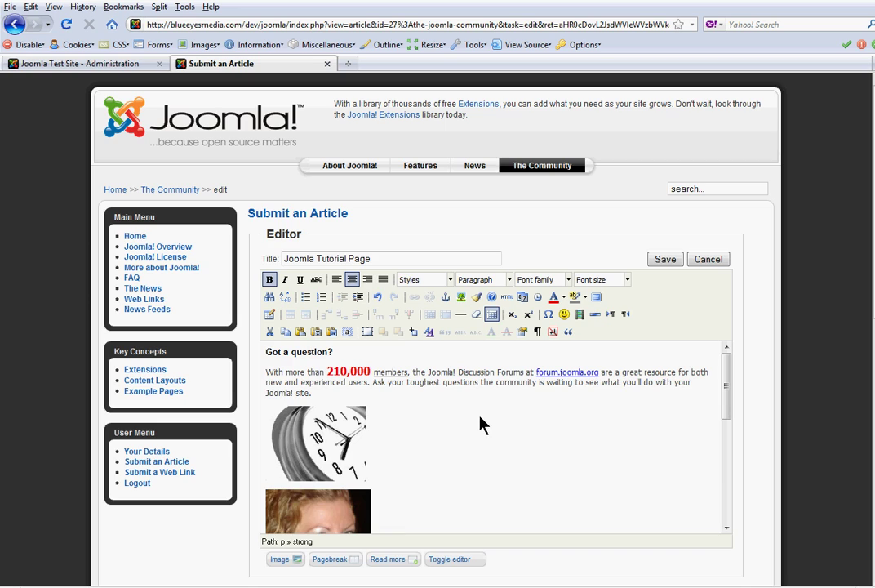
pyautogui.scroll(-6, 473, 421)
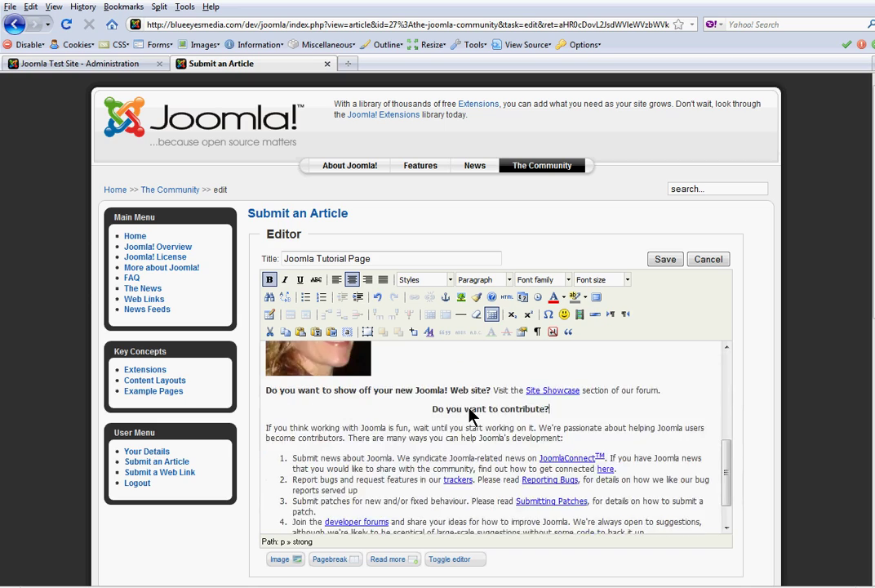
# Step: Review the article's raw HTML source, then return to the visual editor
pyautogui.click(461, 561)
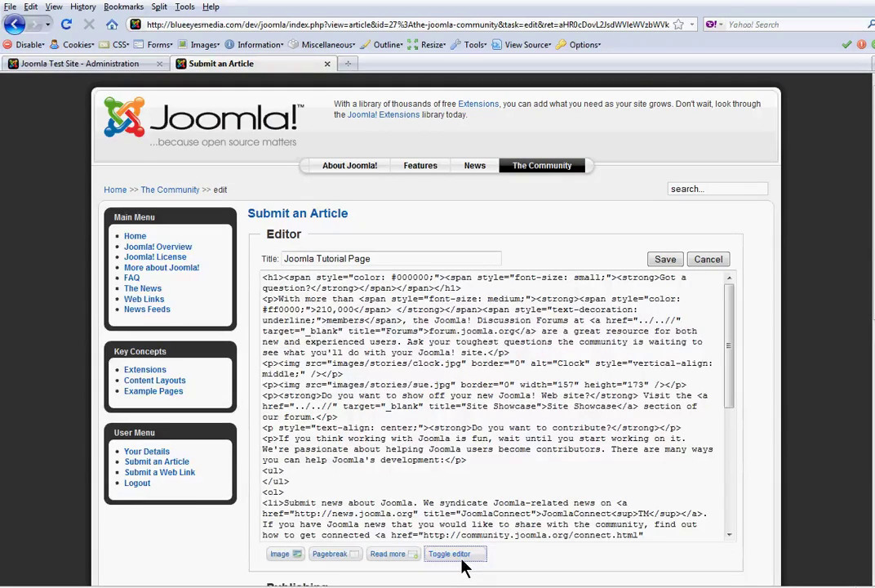
pyautogui.scroll(-8, 468, 419)
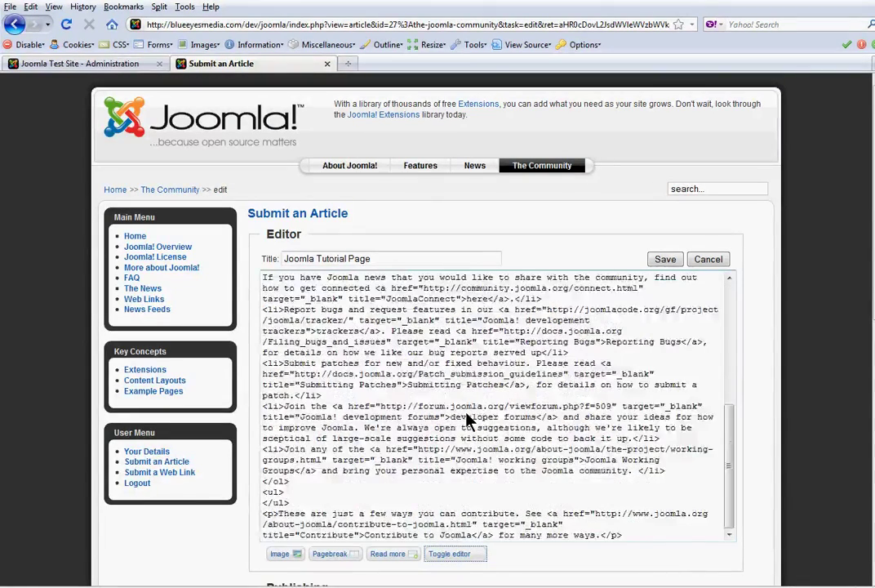
pyautogui.scroll(8, 468, 420)
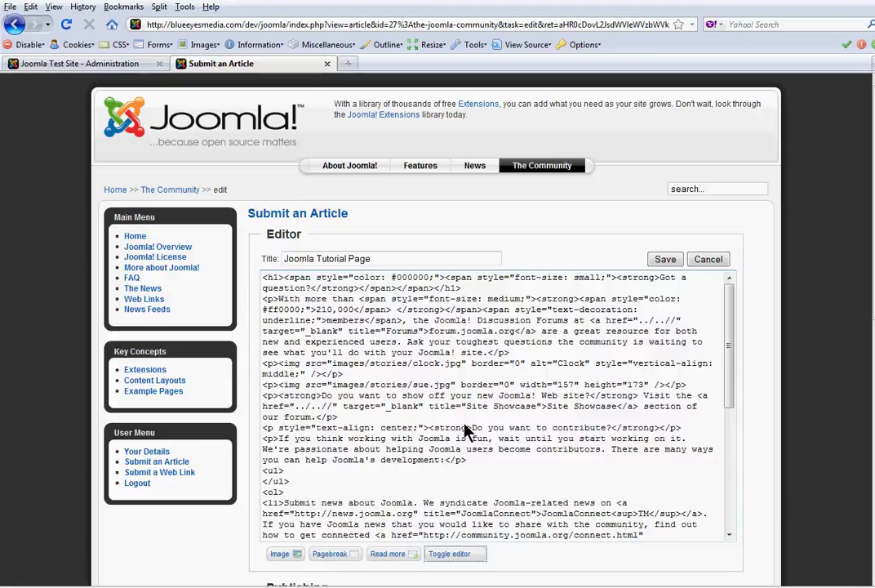
pyautogui.scroll(-3, 489, 384)
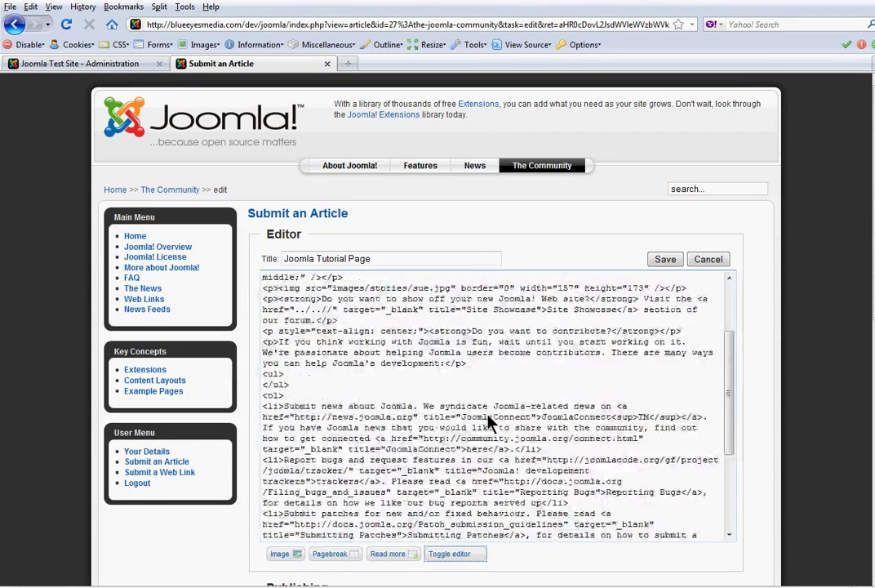
pyautogui.click(459, 554)
# Step: Save the Joomla Tutorial Page article and check the published page
pyautogui.scroll(10, 571, 408)
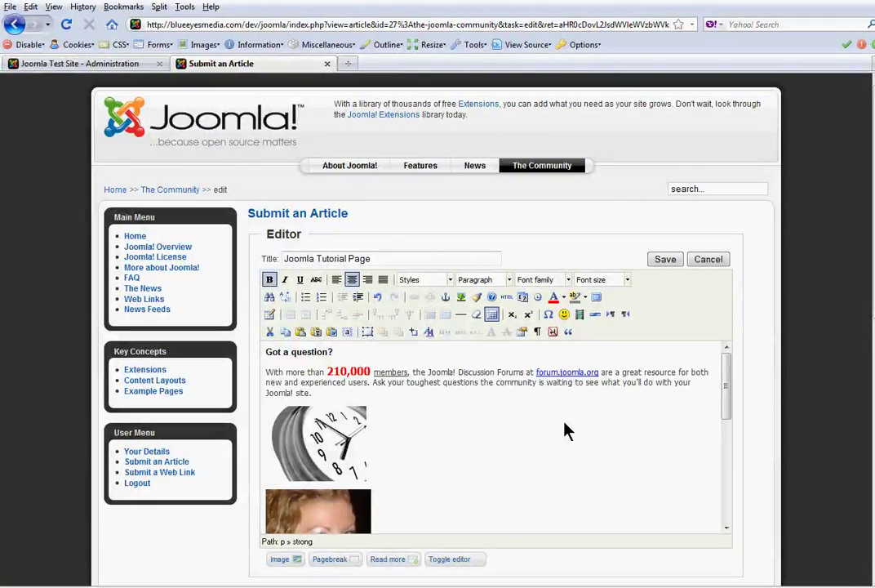
pyautogui.scroll(-10, 567, 428)
pyautogui.scroll(10, 564, 428)
pyautogui.click(665, 261)
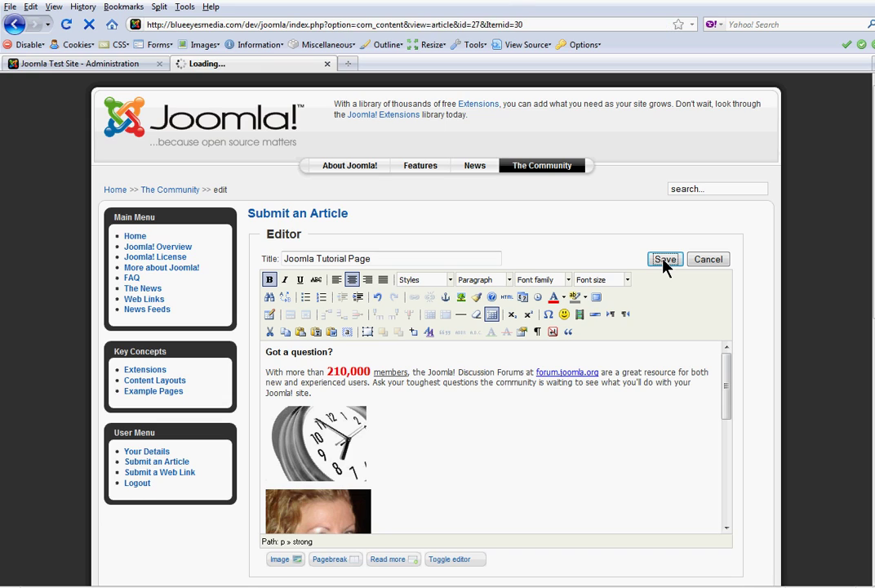
pyautogui.scroll(-10, 664, 267)
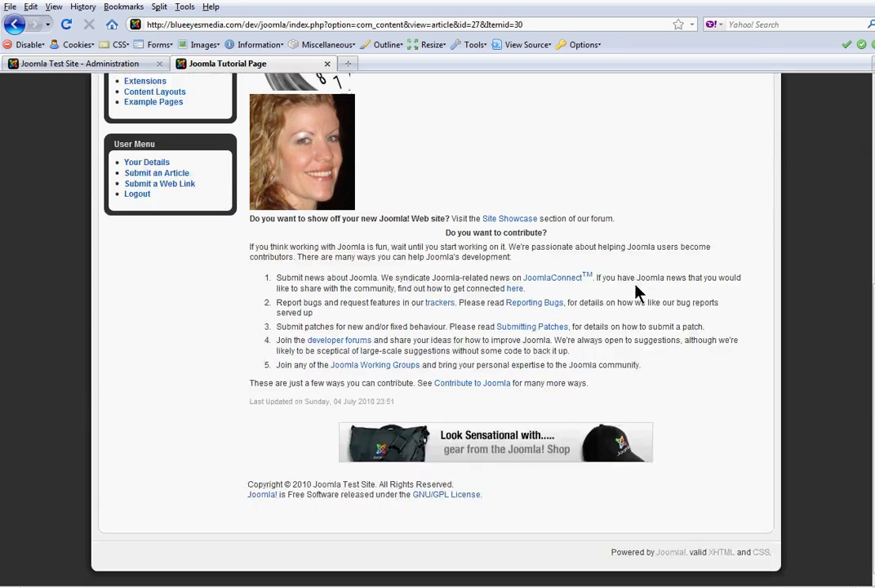